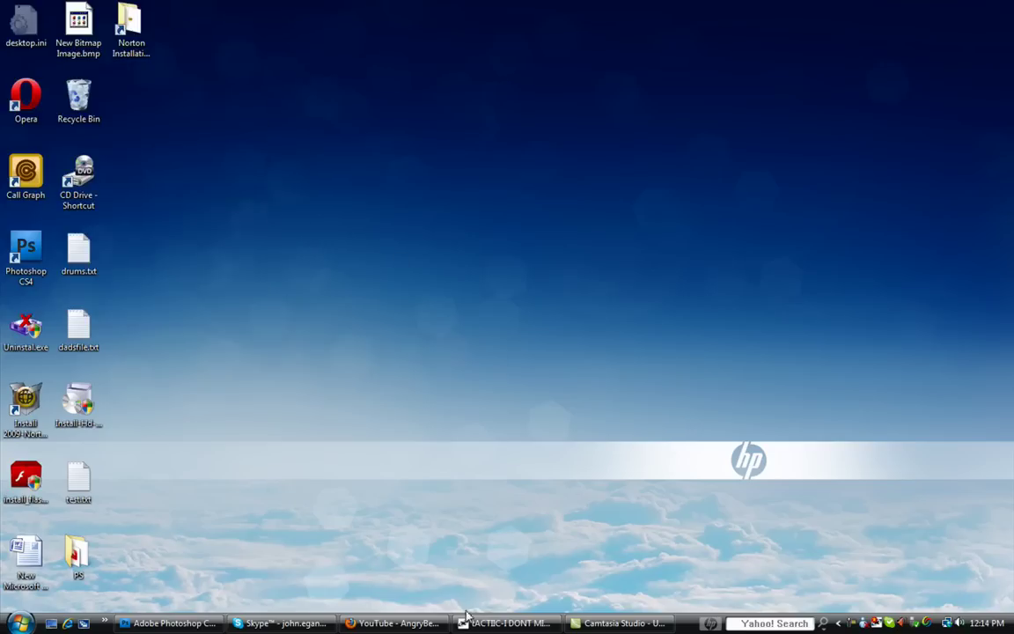
Step: Switch to Firefox and look over the AngryBeaver5 YouTube channel's video list, profile and subscriber sections
mouse_move(396, 622)
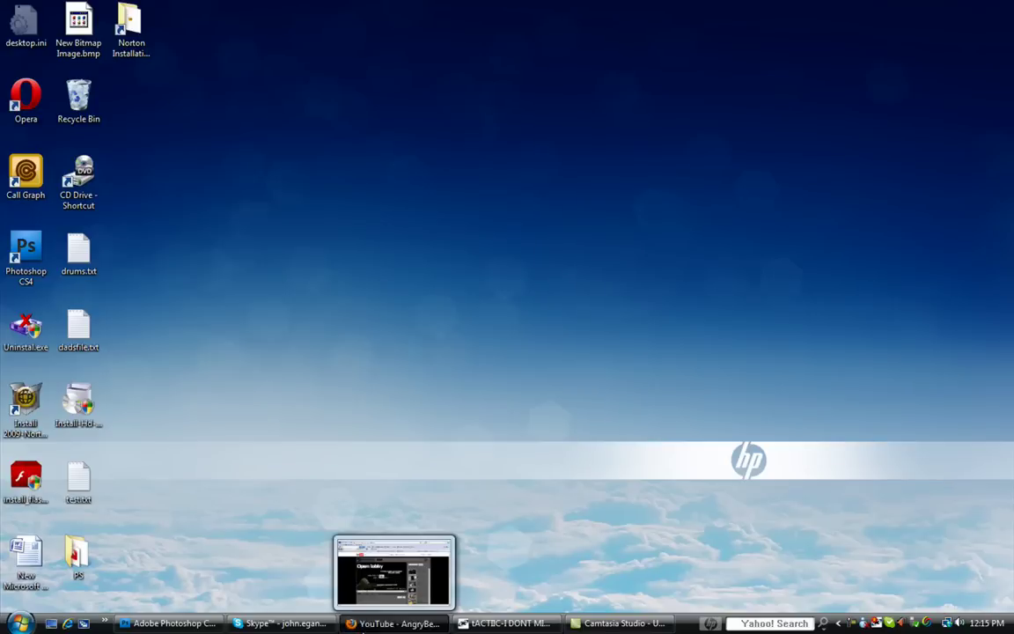
click(387, 623)
scroll(241, 325, down, 5)
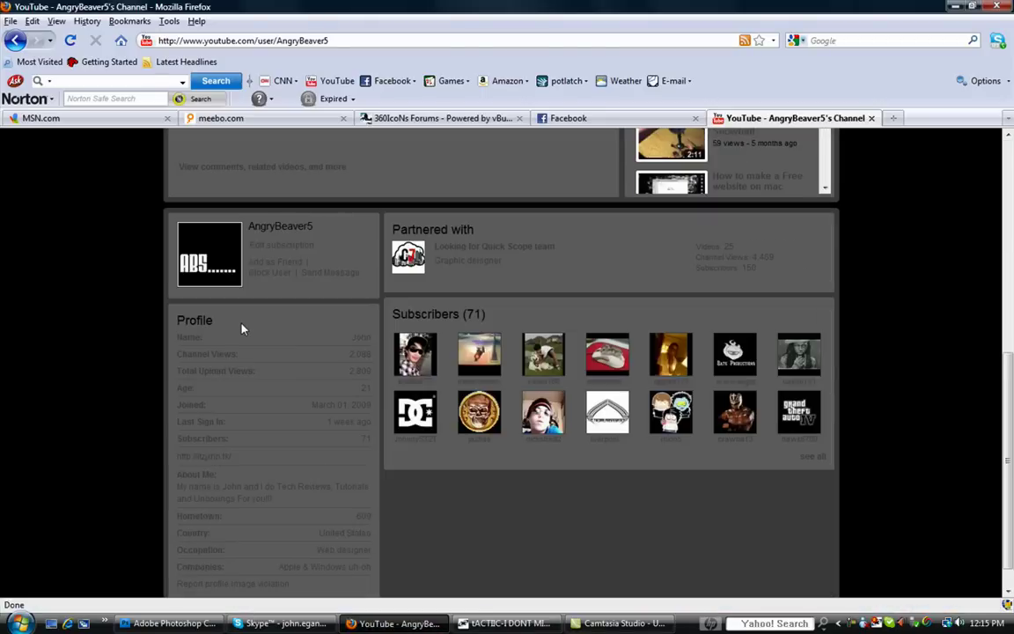
scroll(242, 330, down, 1)
scroll(251, 343, up, 3)
scroll(261, 355, up, 4)
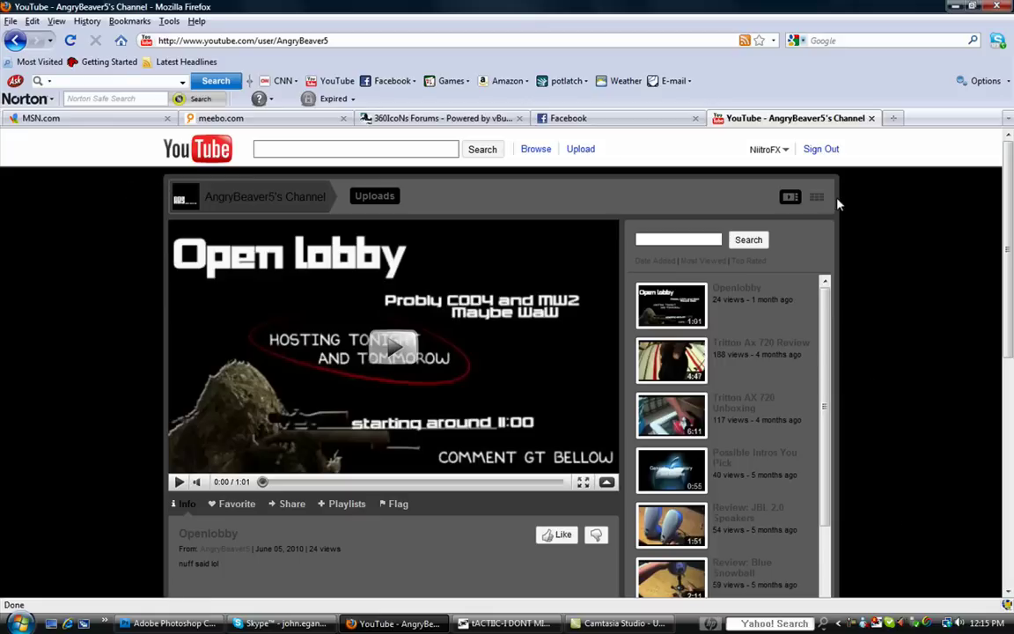
scroll(755, 288, down, 5)
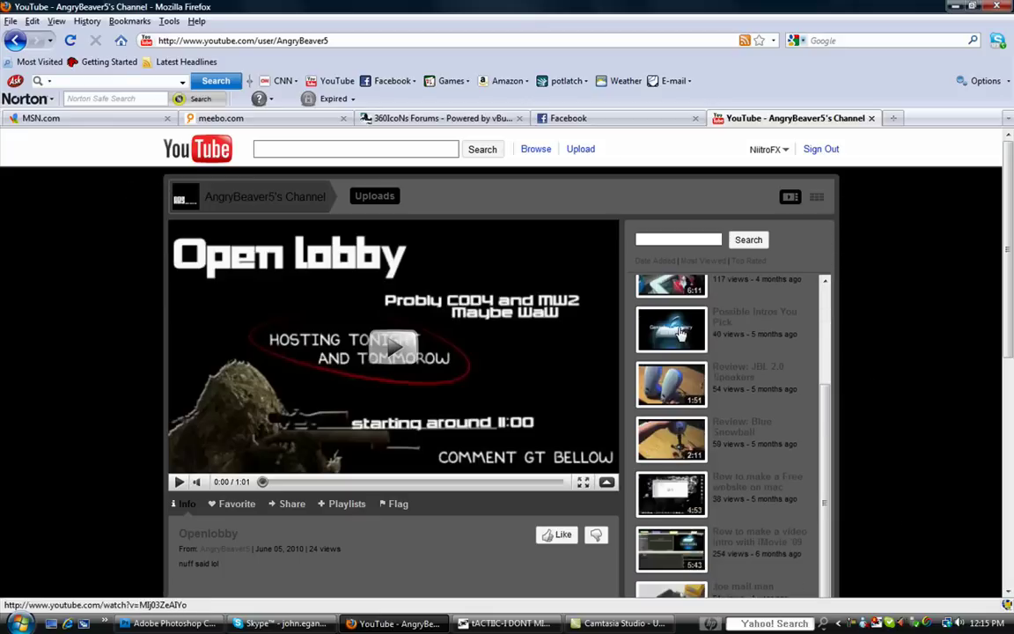
scroll(249, 441, down, 10)
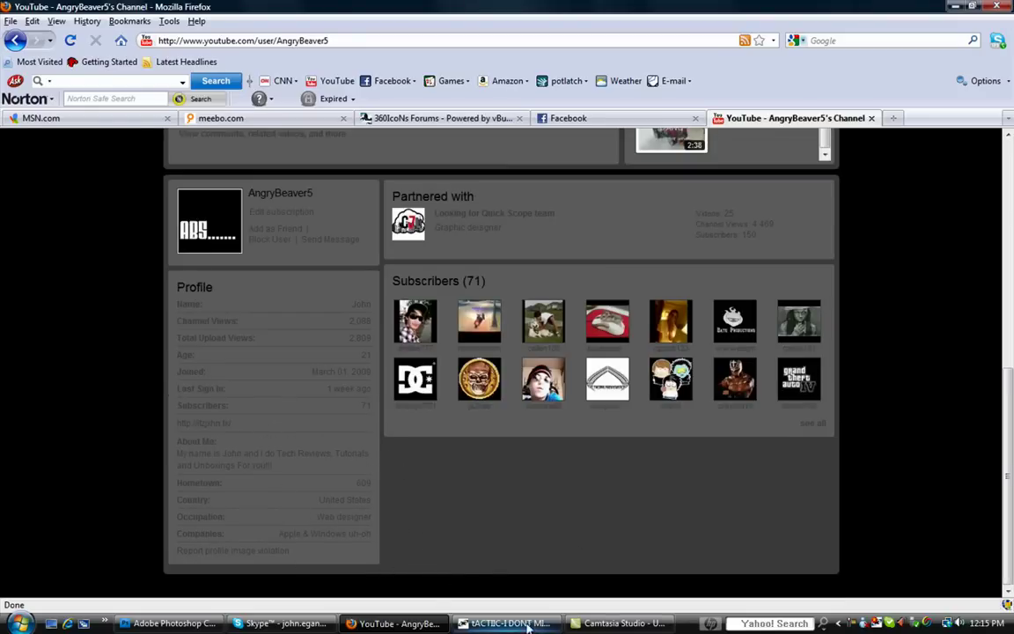
Step: Switch to Photoshop and view the overall channel layout in Numba2.psd
click(173, 623)
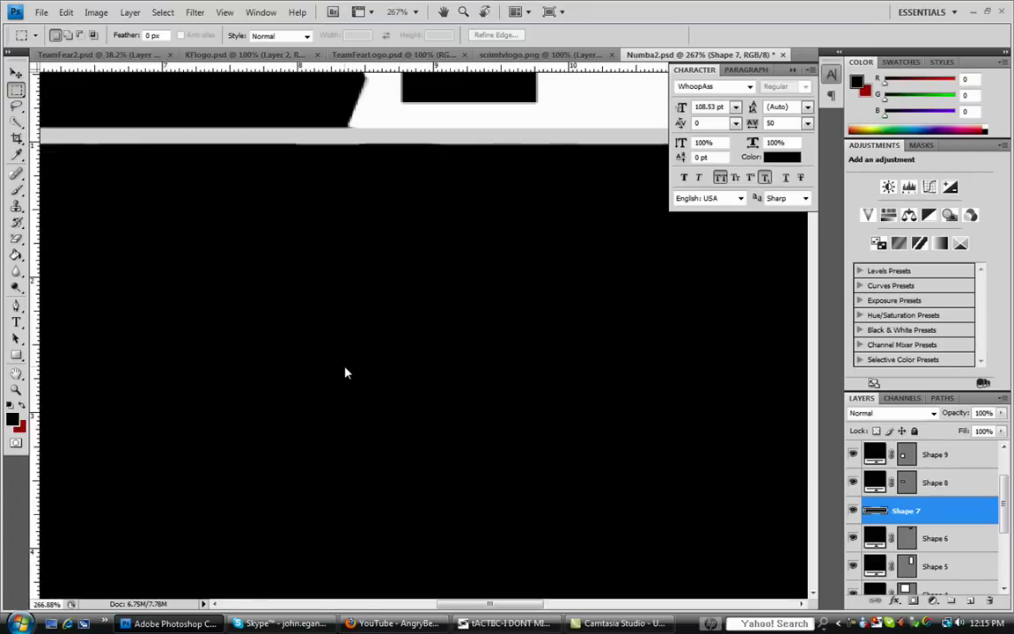
scroll(345, 372, down, 5)
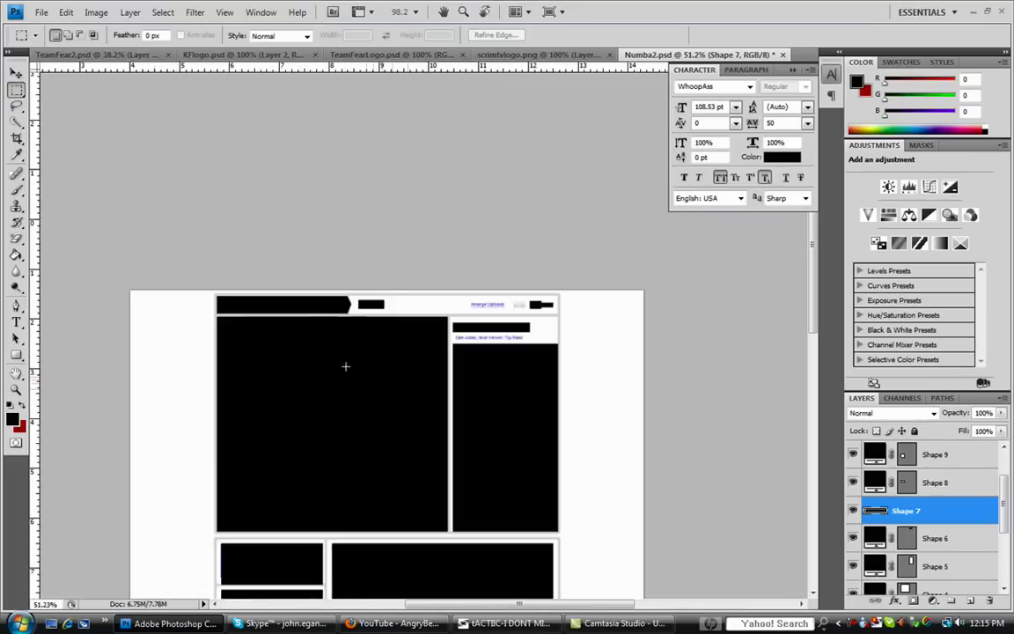
scroll(454, 449, down, 2)
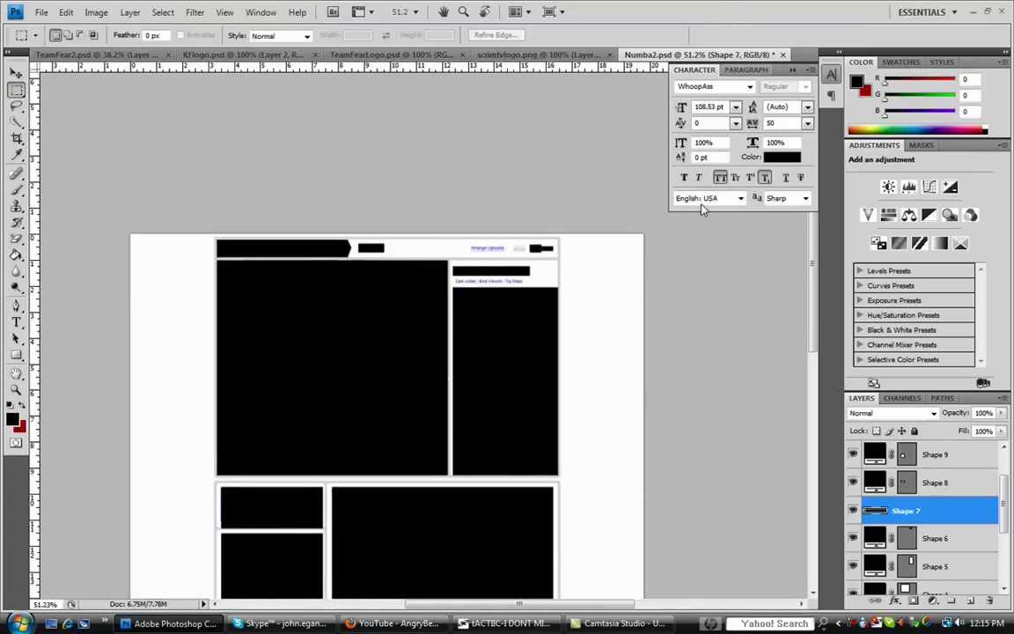
Step: Switch back to Firefox and save a Screengrab of the complete channel page as a PNG in the Template Pack folder
click(392, 623)
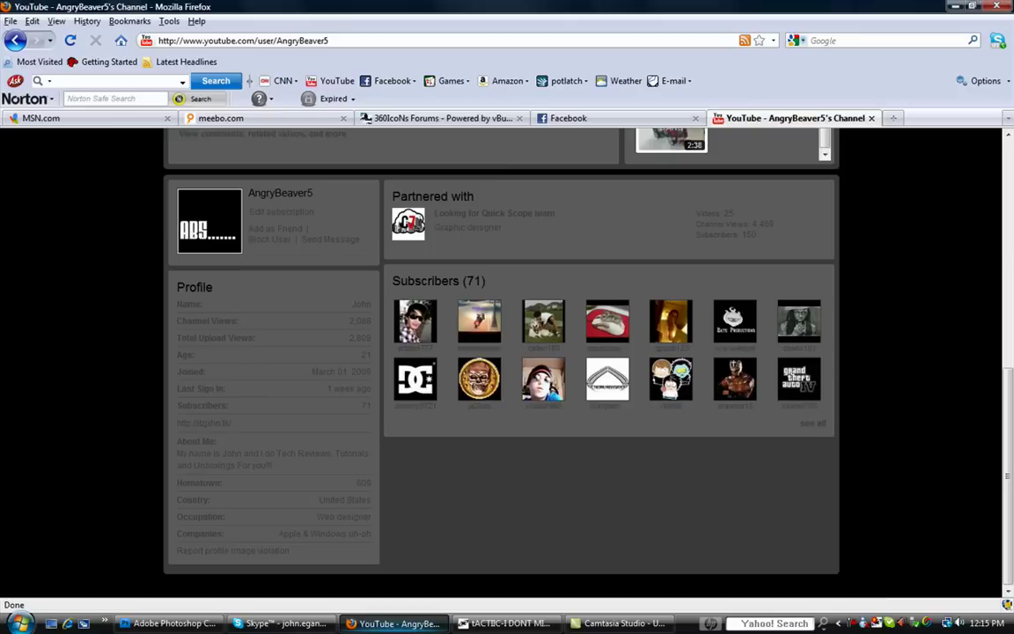
scroll(828, 457, up, 6)
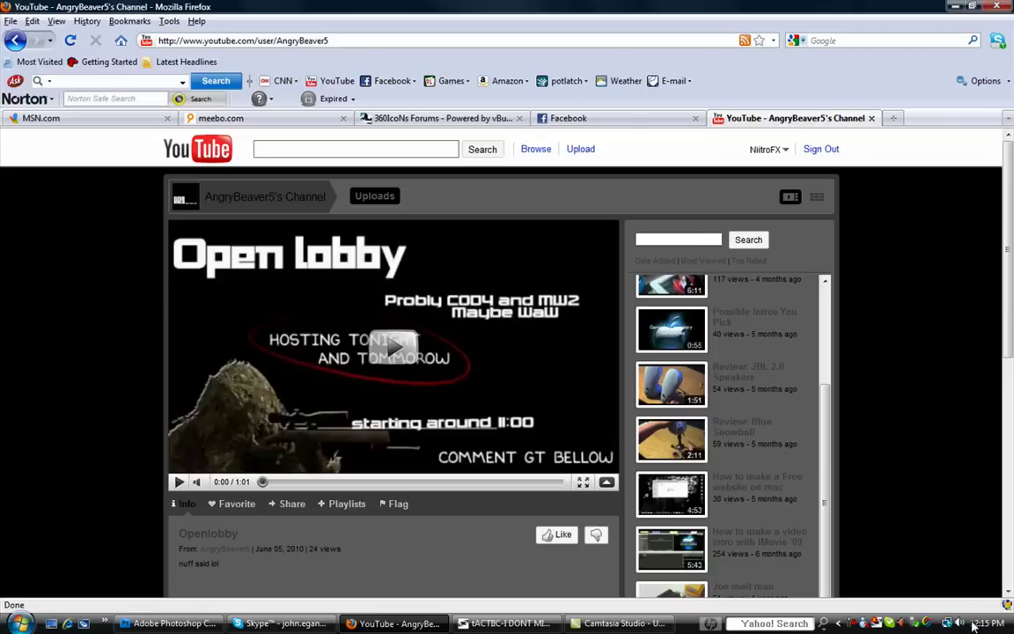
mouse_move(973, 625)
click(1009, 605)
mouse_move(955, 573)
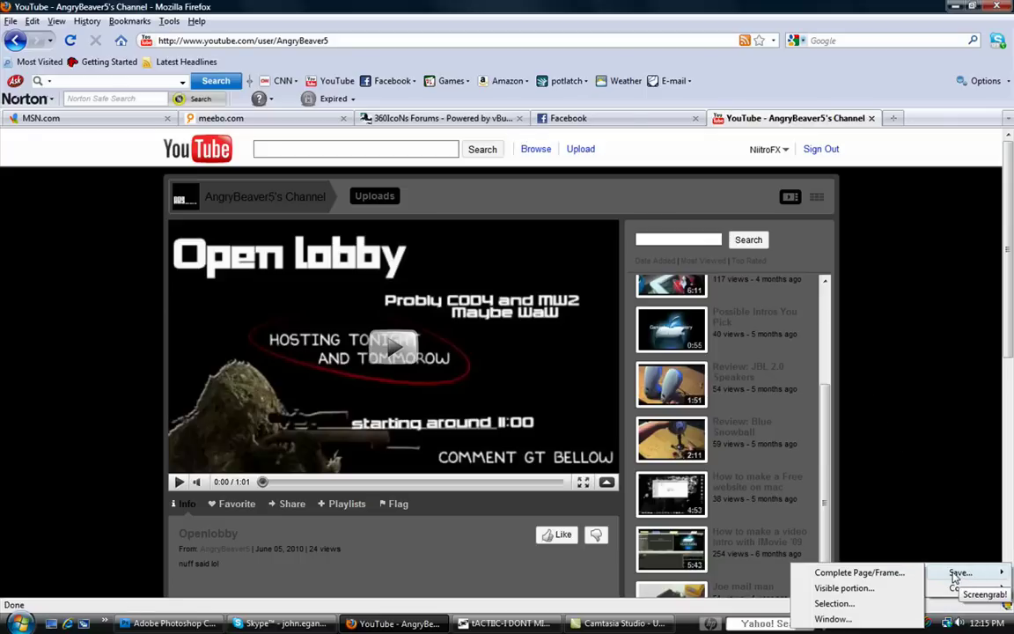
click(1005, 607)
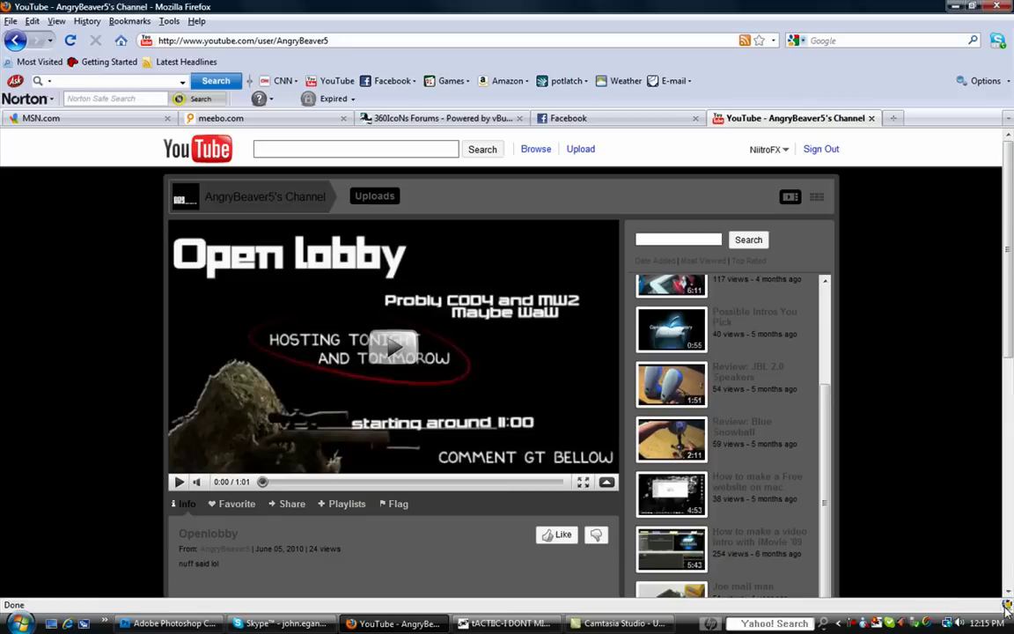
click(1007, 605)
mouse_move(959, 573)
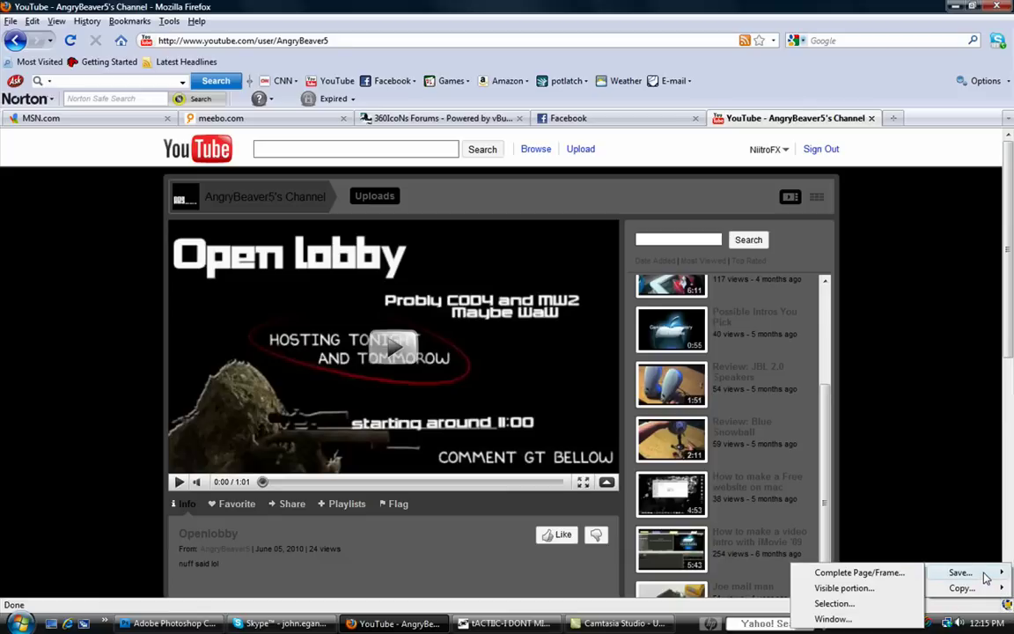
click(867, 573)
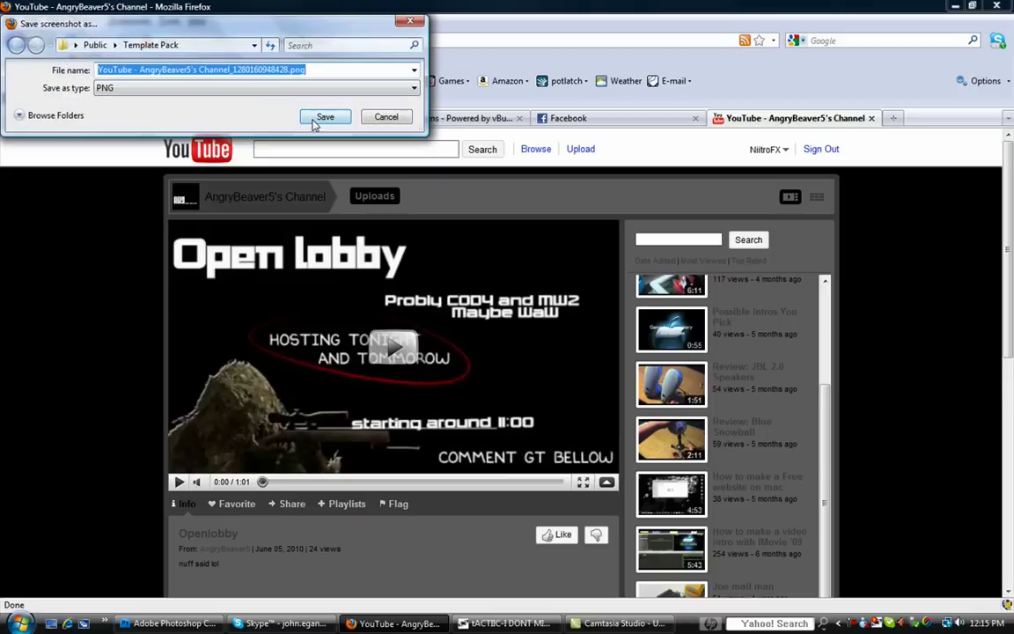
click(323, 118)
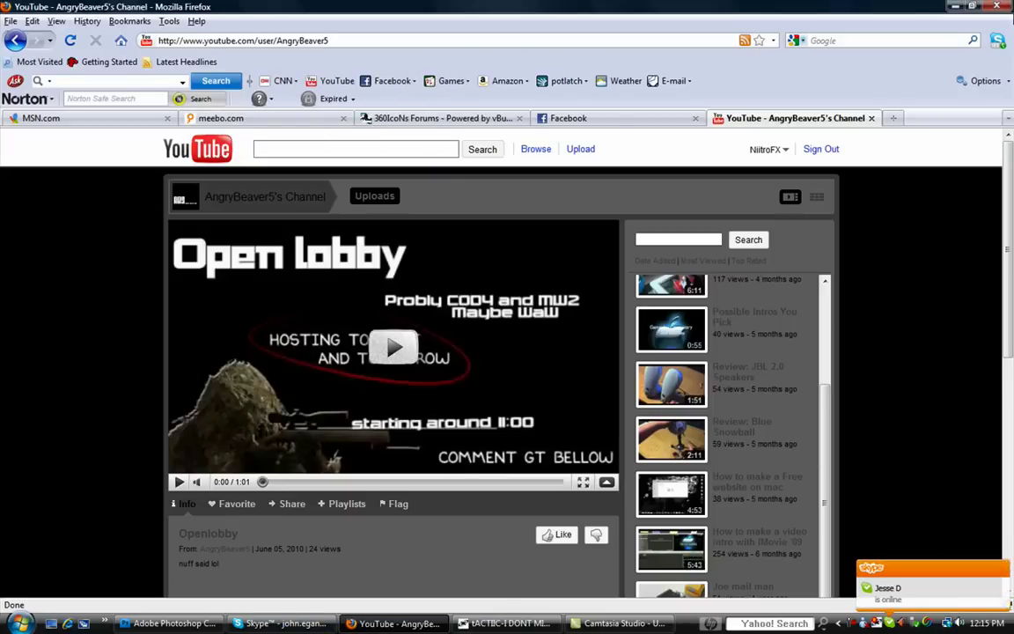
Step: Return to Photoshop and close Numba2.psd and TeamFearLogo.psd without saving their changes
click(955, 7)
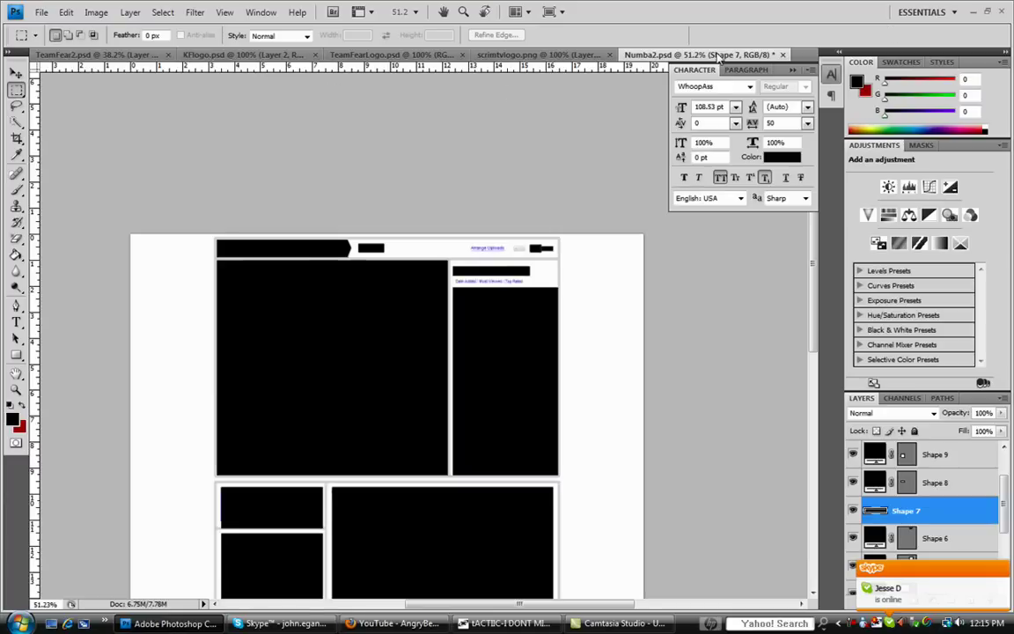
click(783, 55)
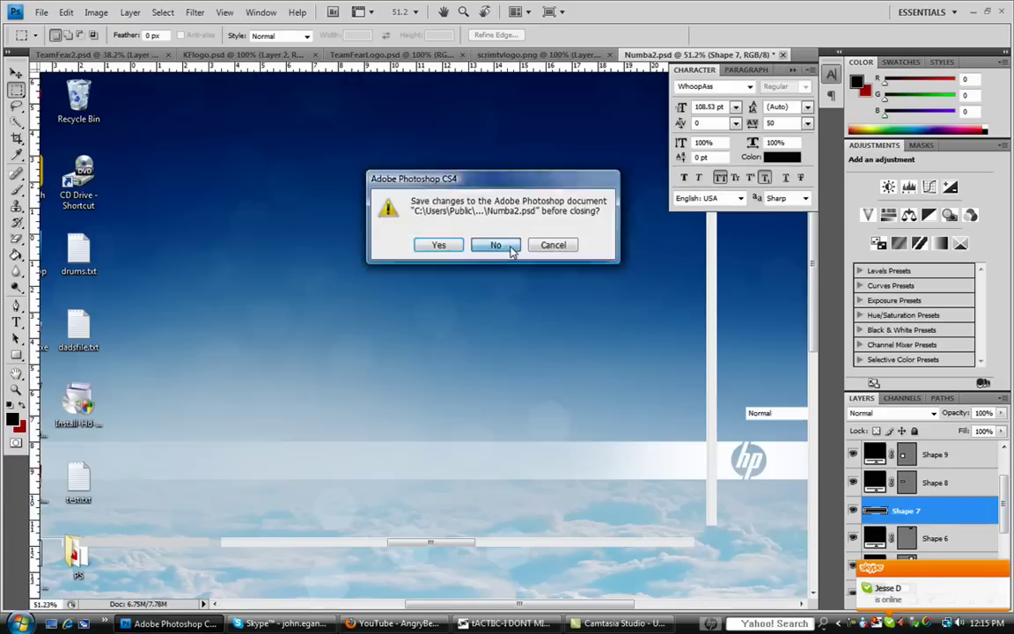
click(495, 244)
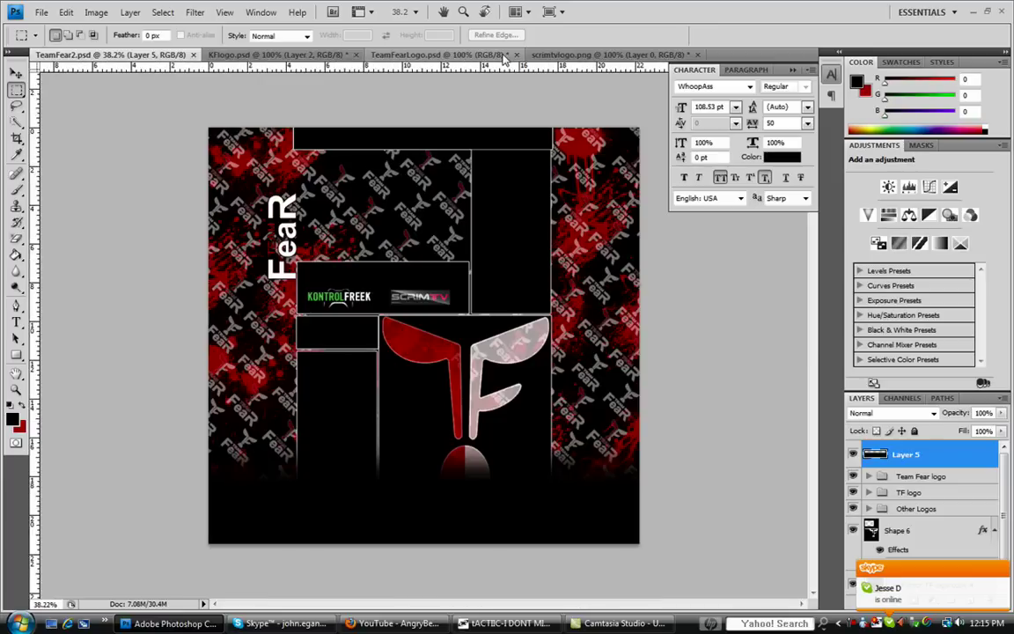
click(492, 54)
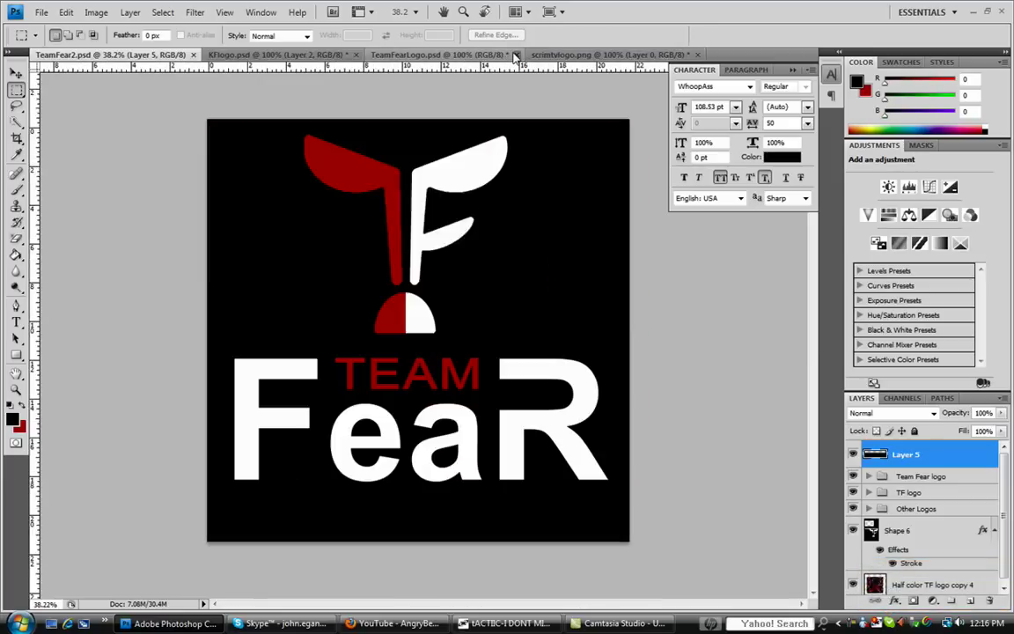
click(516, 55)
click(493, 236)
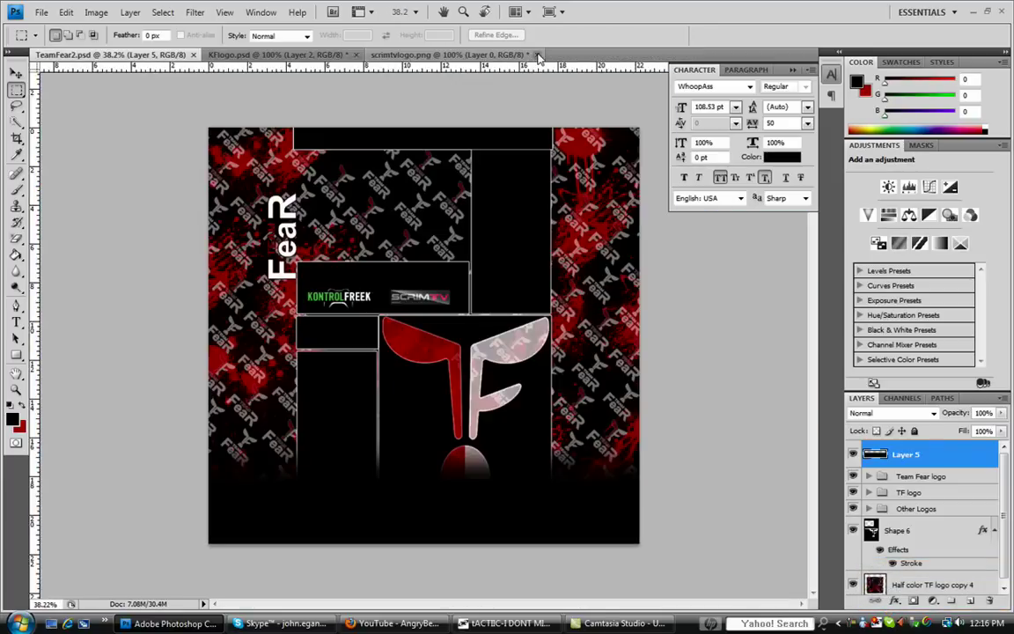
Step: Close scrimtvlogo.png and KFlogo.psd without saving their changes
click(536, 54)
click(493, 238)
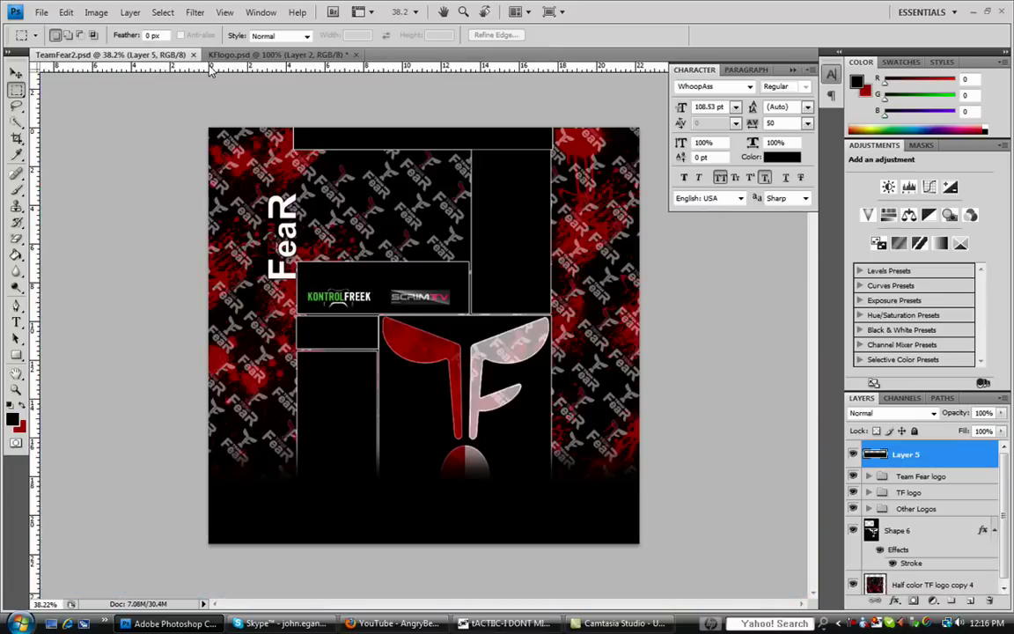
click(332, 56)
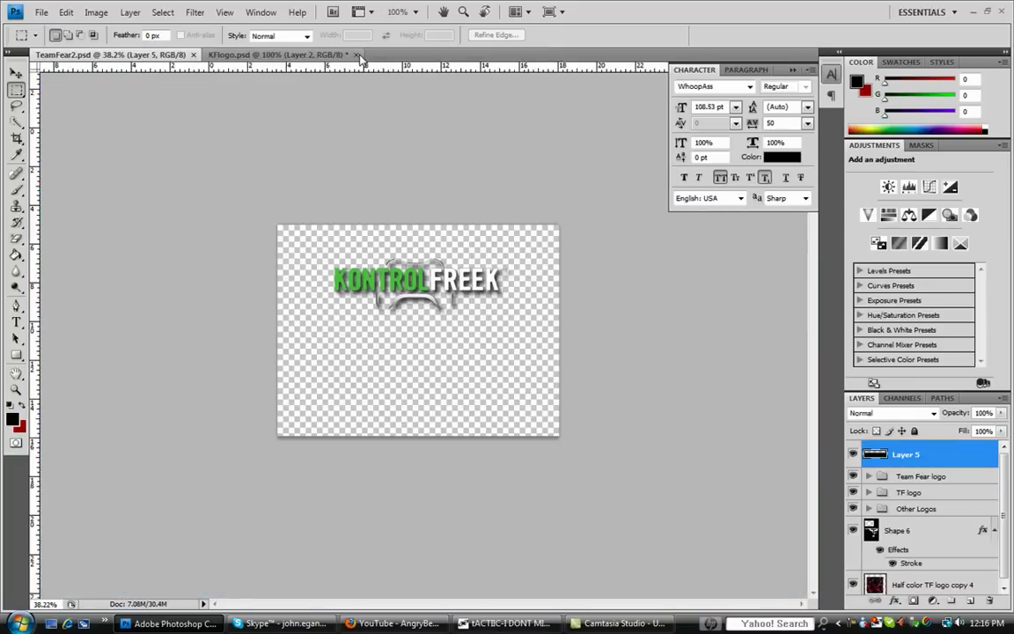
click(357, 55)
click(491, 236)
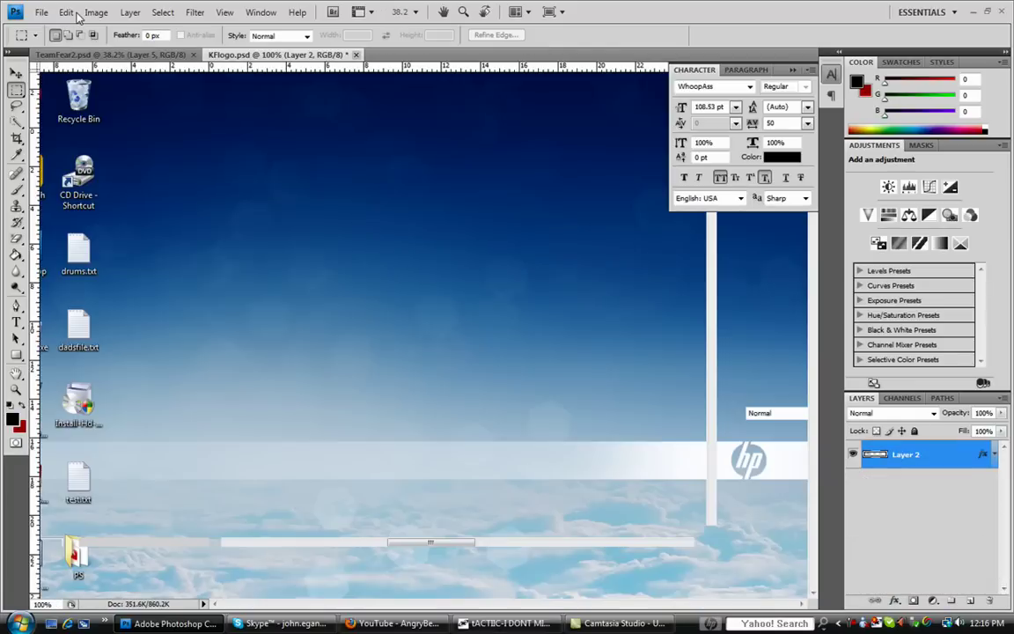
Step: Open the saved AngryBeaver5 channel screenshot PNG from the Template Pack folder
click(40, 13)
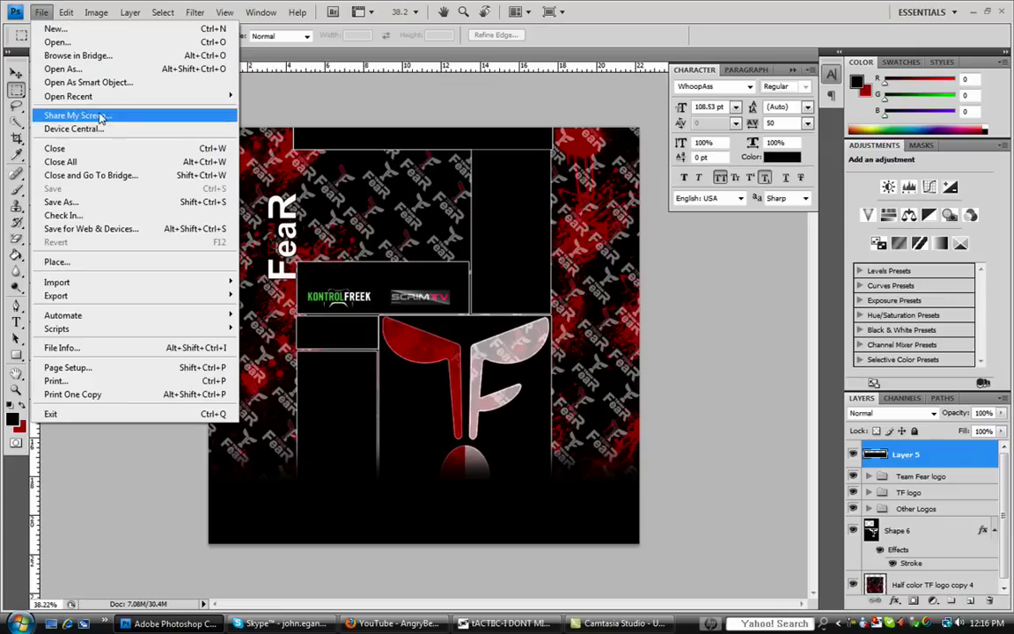
click(67, 41)
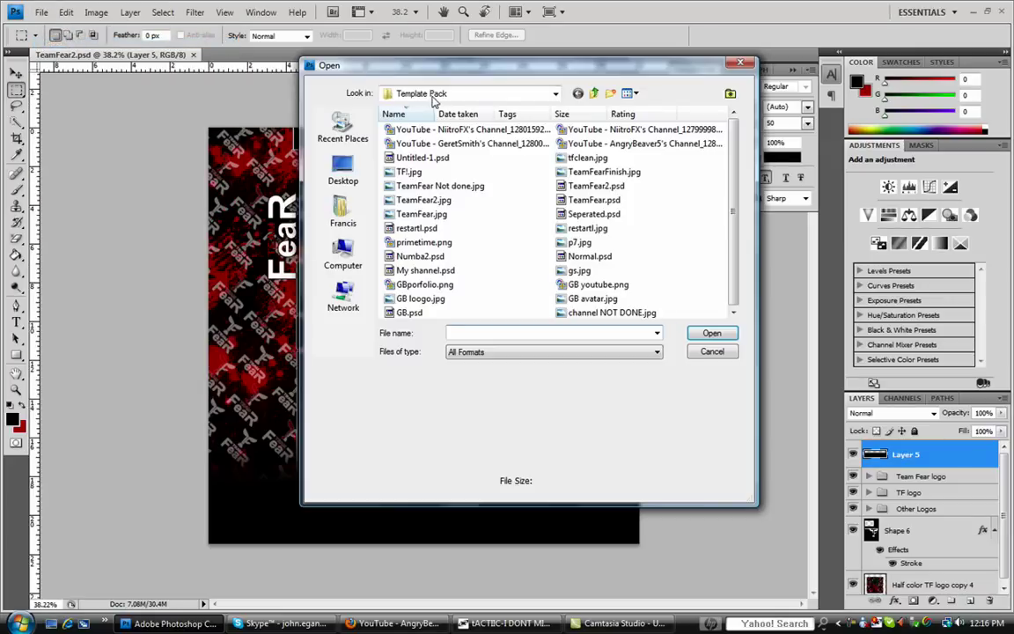
click(585, 144)
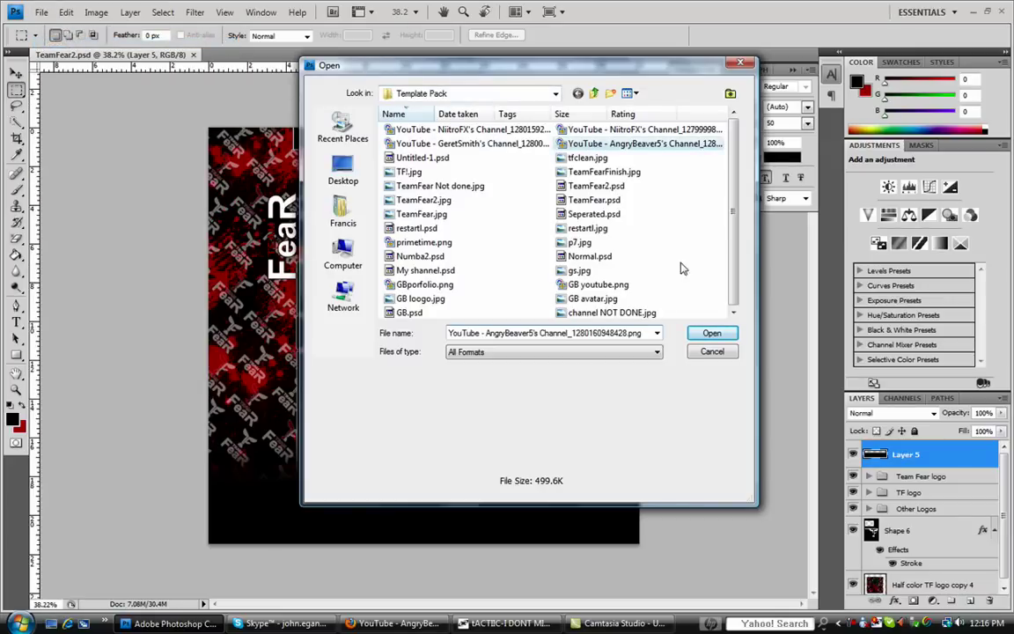
click(709, 334)
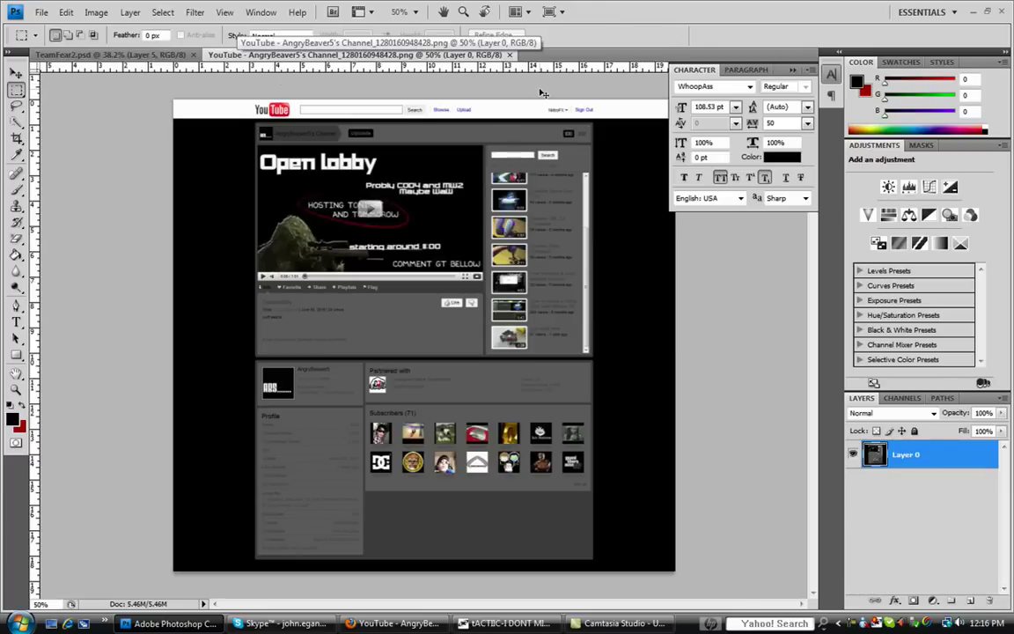
Step: Hide the rulers around the channel screenshot and show them again
key(ctrl+r)
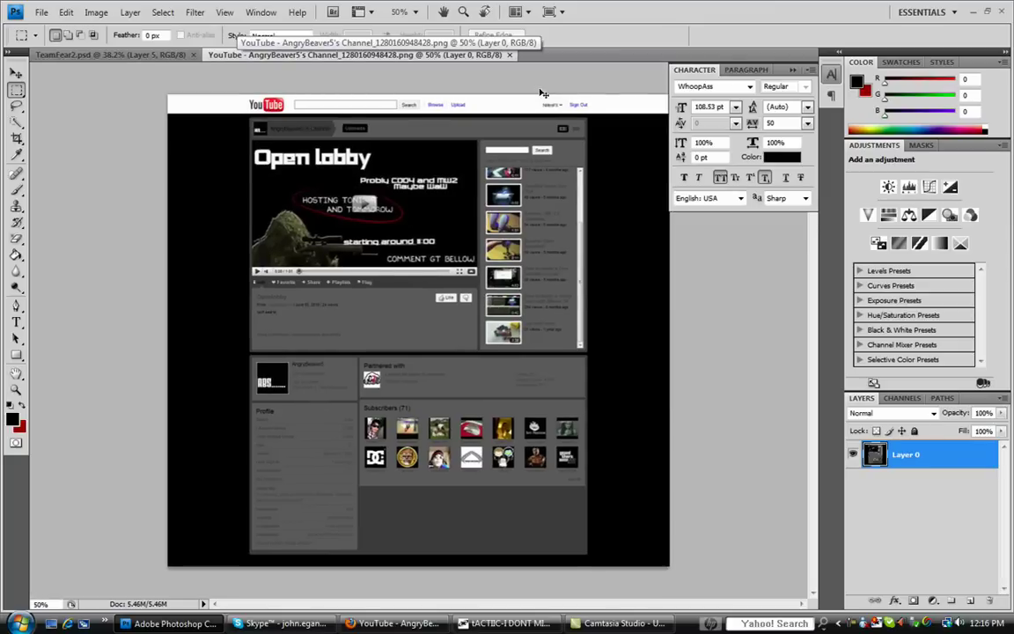
key(ctrl+r)
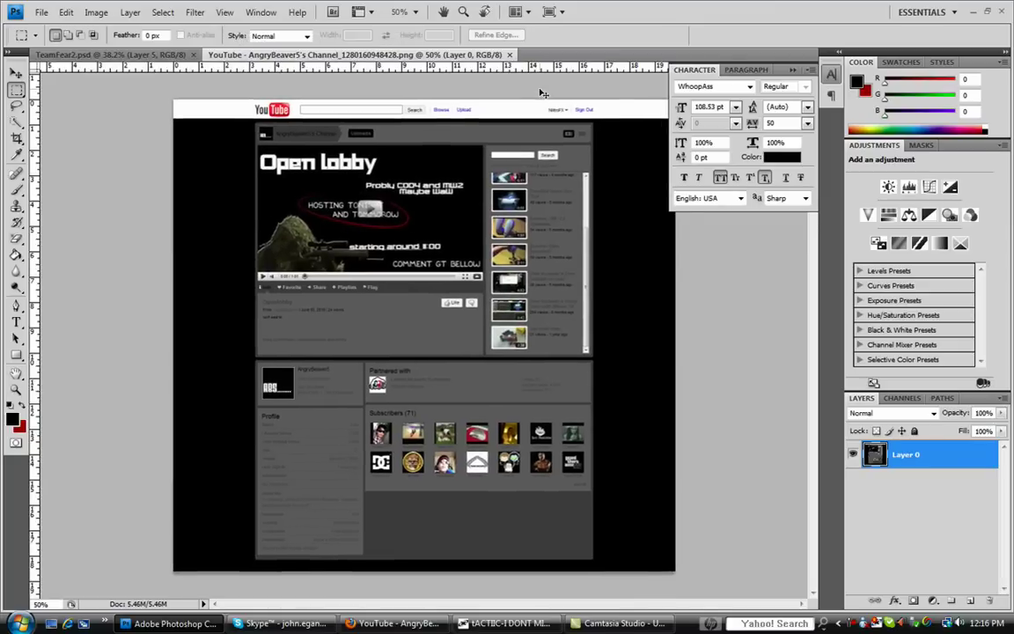
click(66, 12)
mouse_move(224, 13)
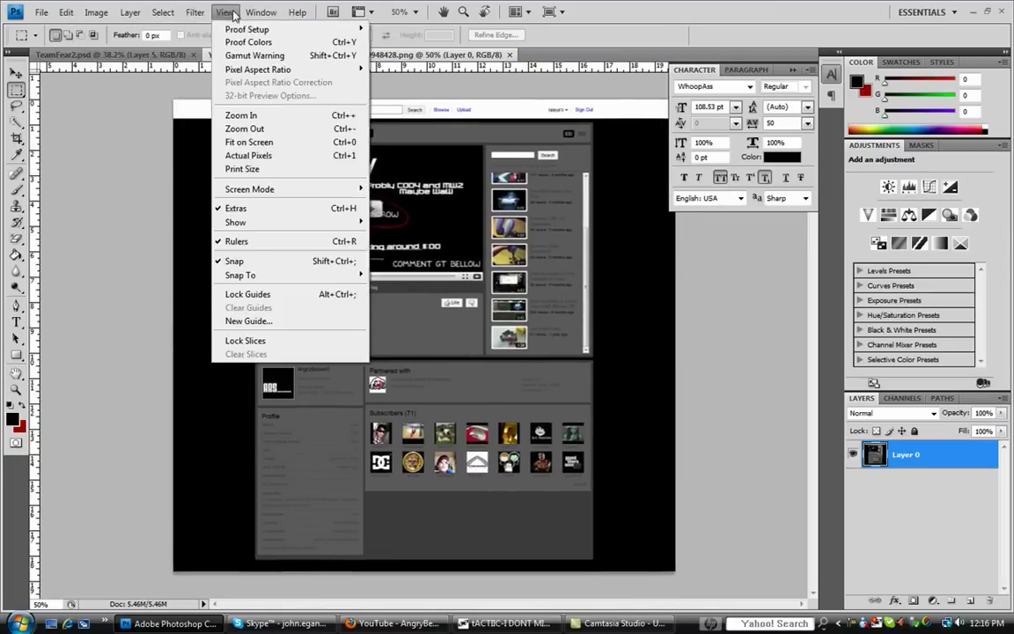
click(637, 448)
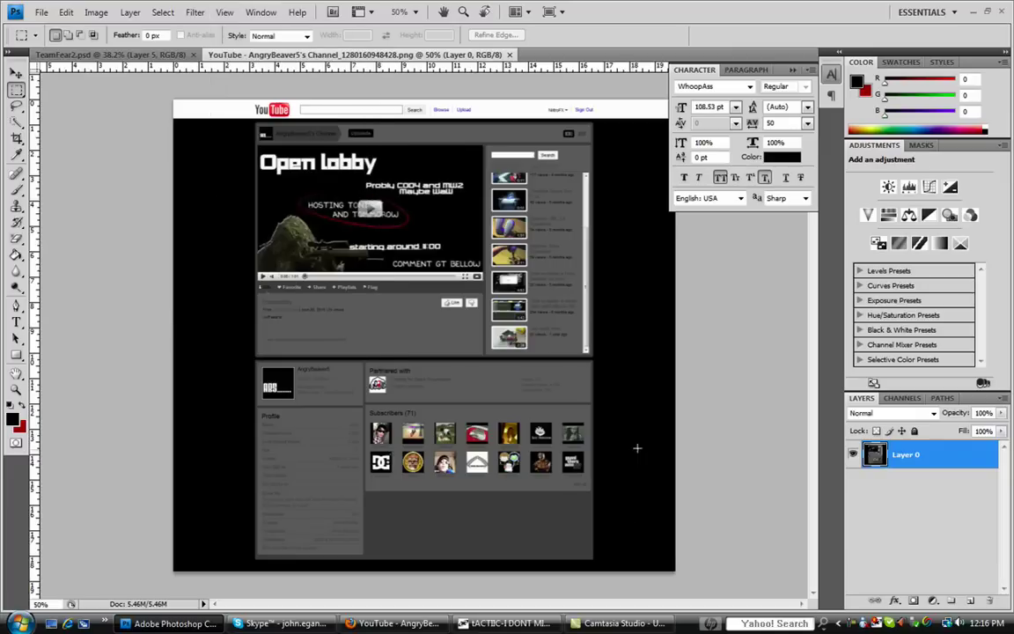
click(806, 70)
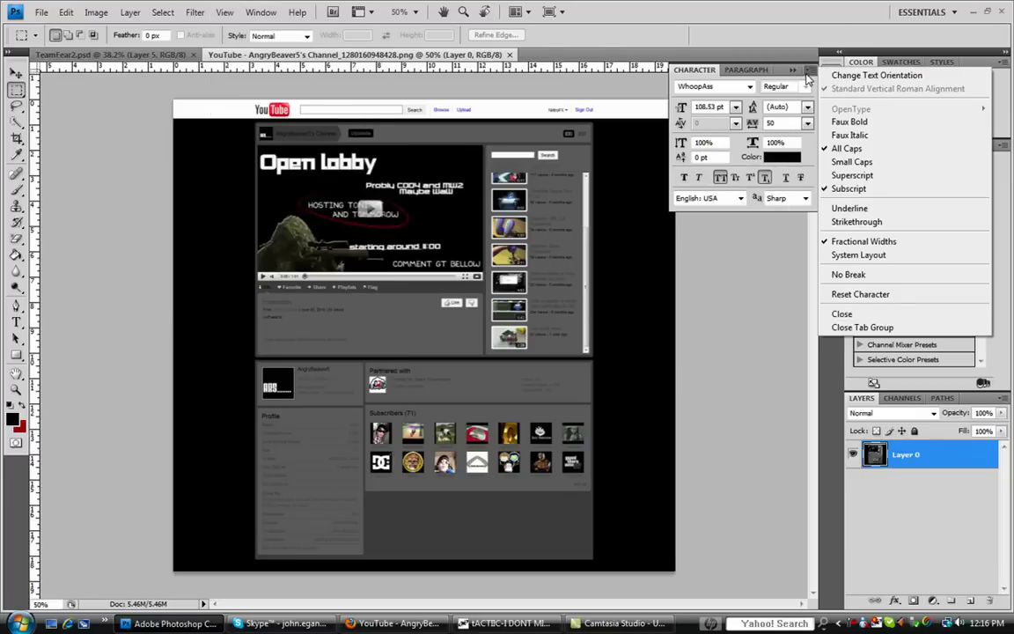
click(752, 354)
Step: Draw a crop frame over the full width of the screenshot, from just below the white YouTube header to the image's bottom edge
scroll(545, 192, up, 3)
scroll(545, 192, up, 2)
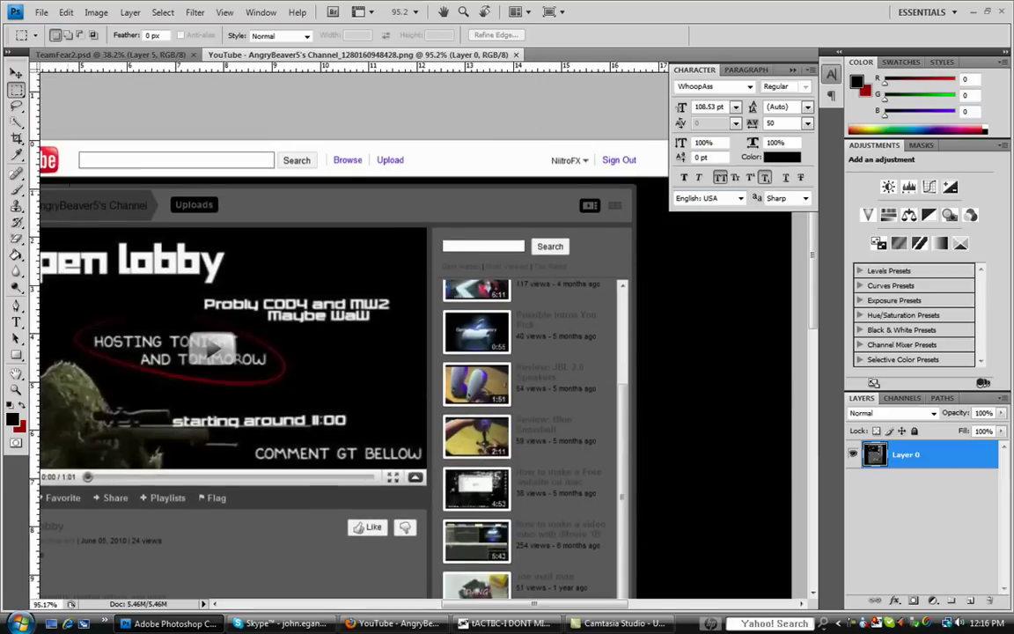
scroll(490, 213, up, 1)
scroll(445, 257, left, 5)
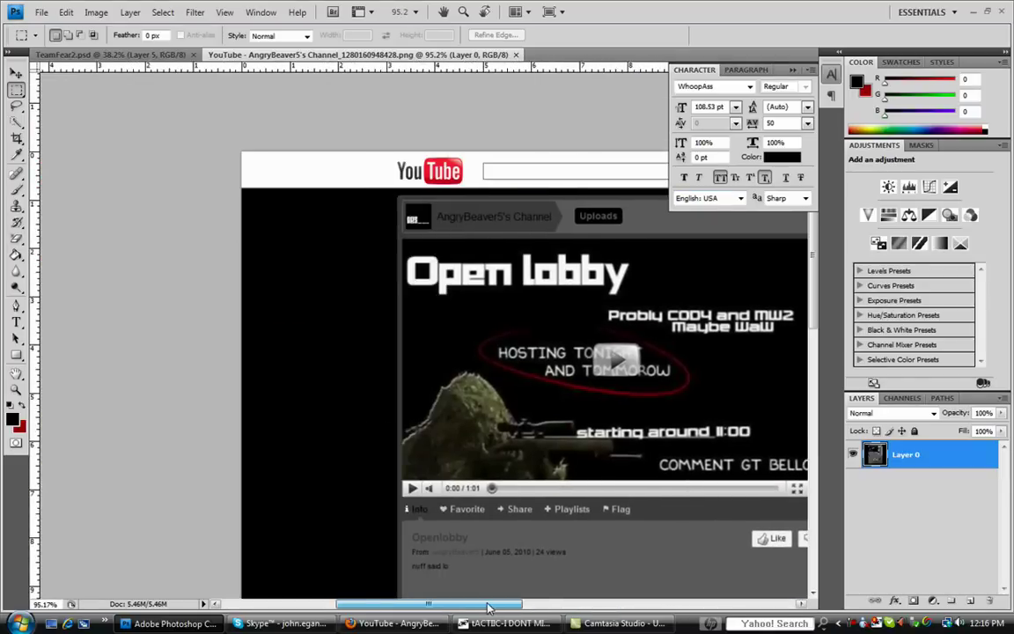
click(17, 137)
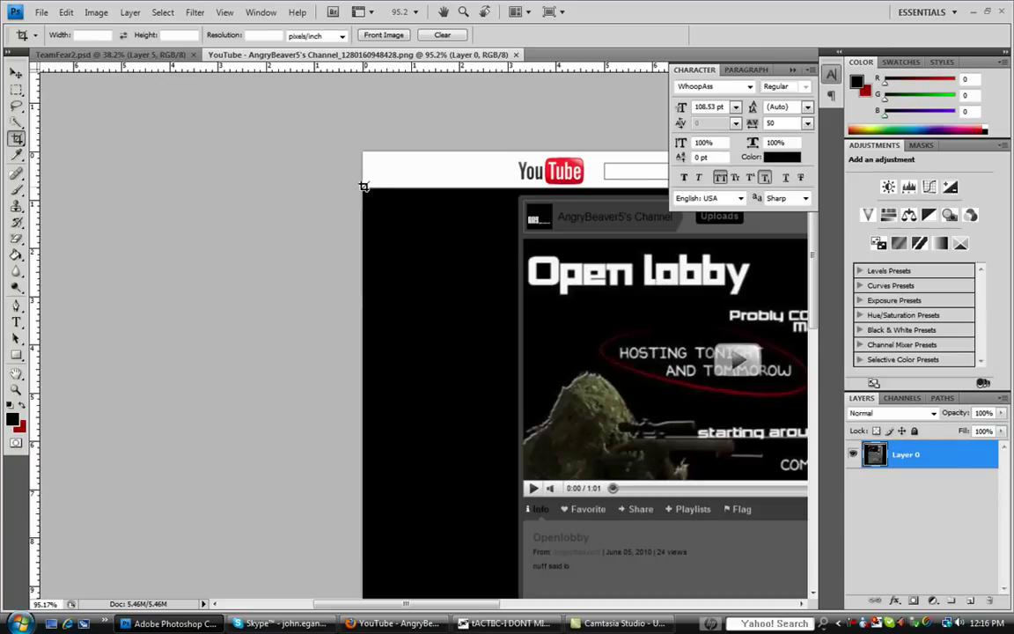
drag(364, 189, 773, 550)
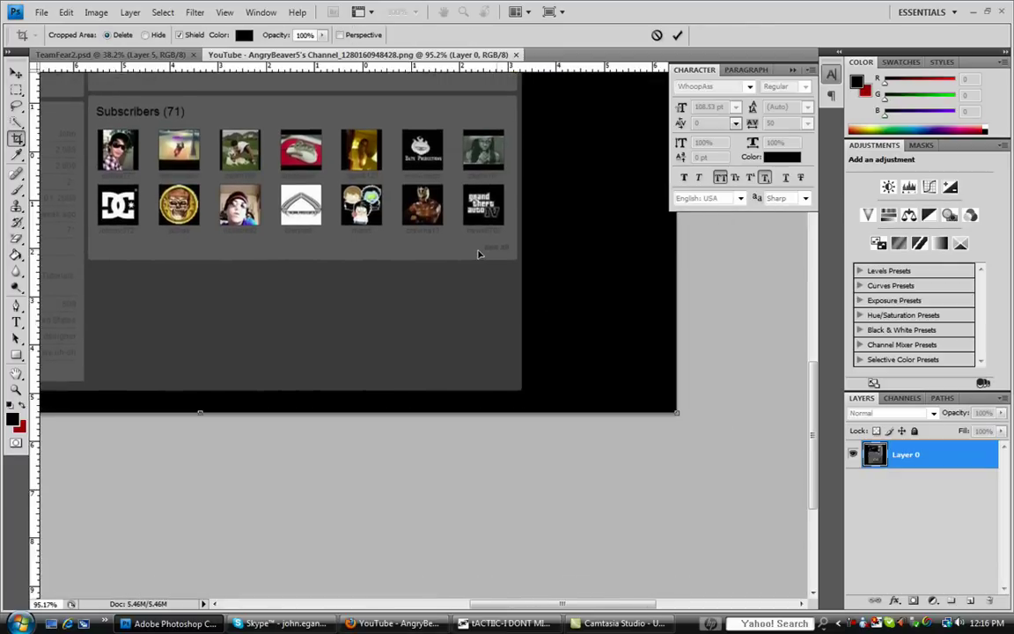
Step: Lower the crop frame's upper edge past the remaining white header strip and apply the crop
scroll(453, 259, up, 5)
scroll(453, 258, down, 6)
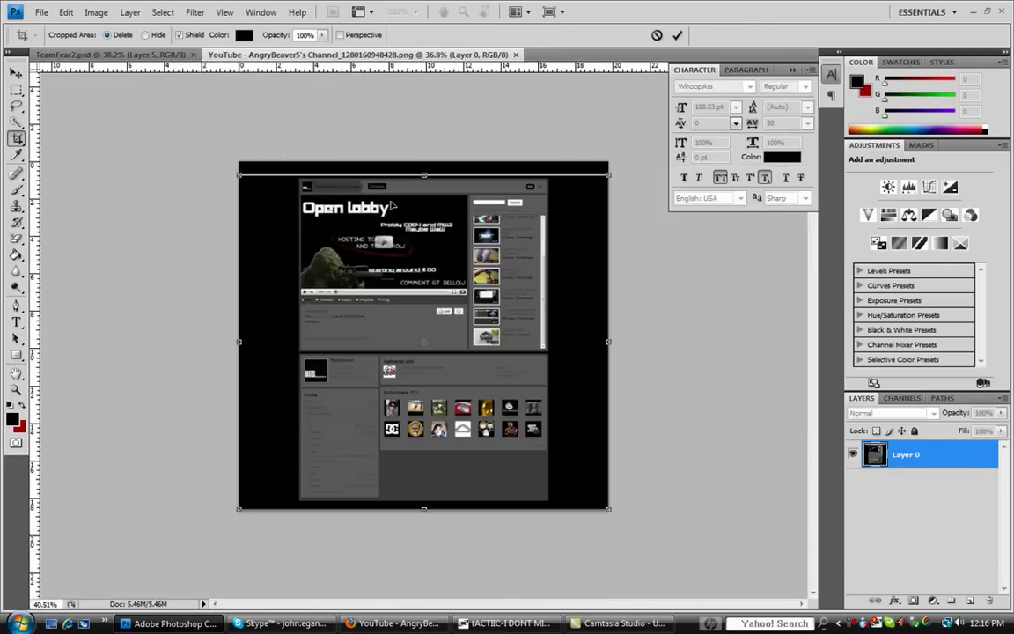
scroll(391, 208, up, 7)
scroll(360, 155, up, 1)
scroll(361, 154, up, 4)
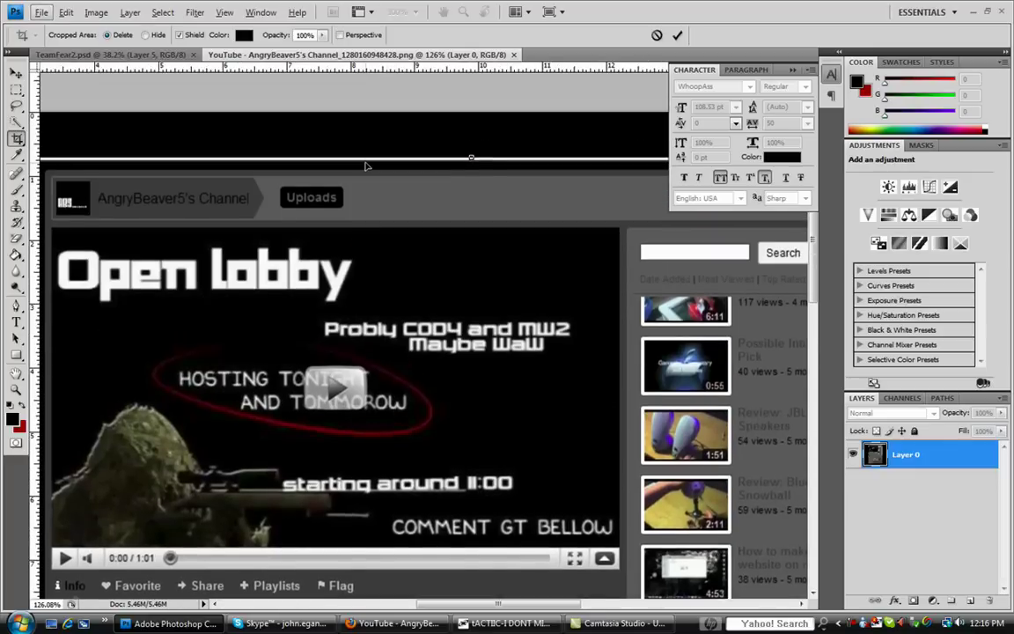
drag(472, 158, 472, 162)
key(Return)
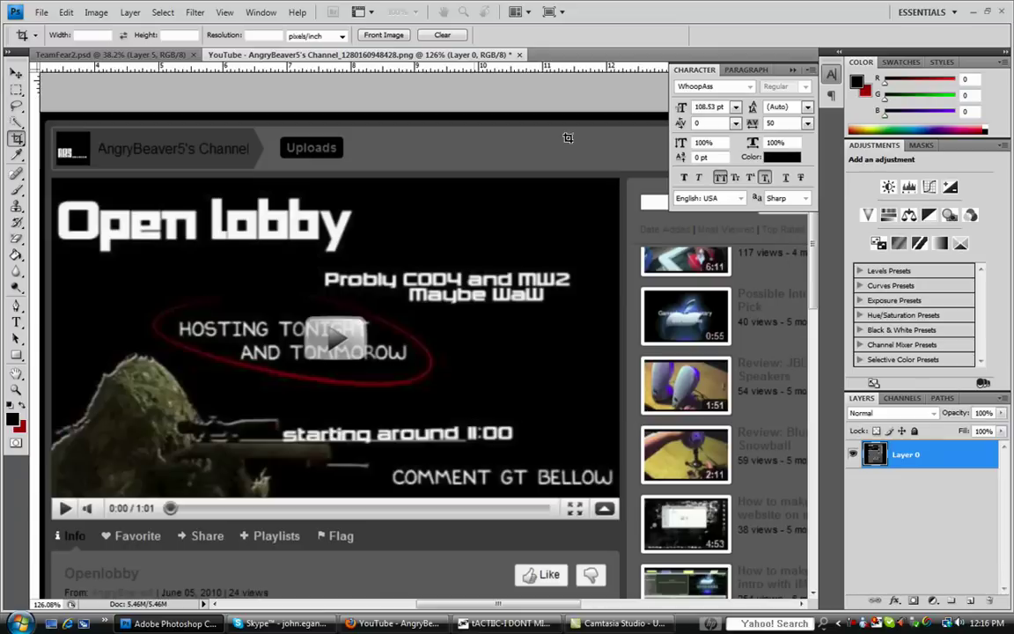
Step: Place a horizontal guide along the upper edge of the channel box and a vertical guide along its left edge
scroll(620, 161, down, 4)
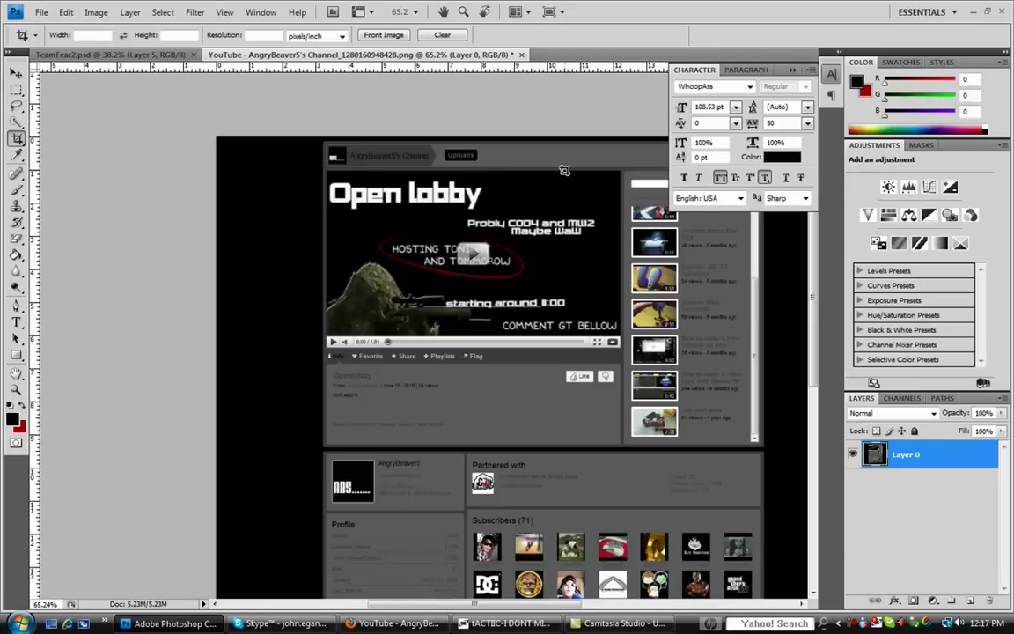
scroll(642, 189, down, 1)
scroll(630, 95, up, 2)
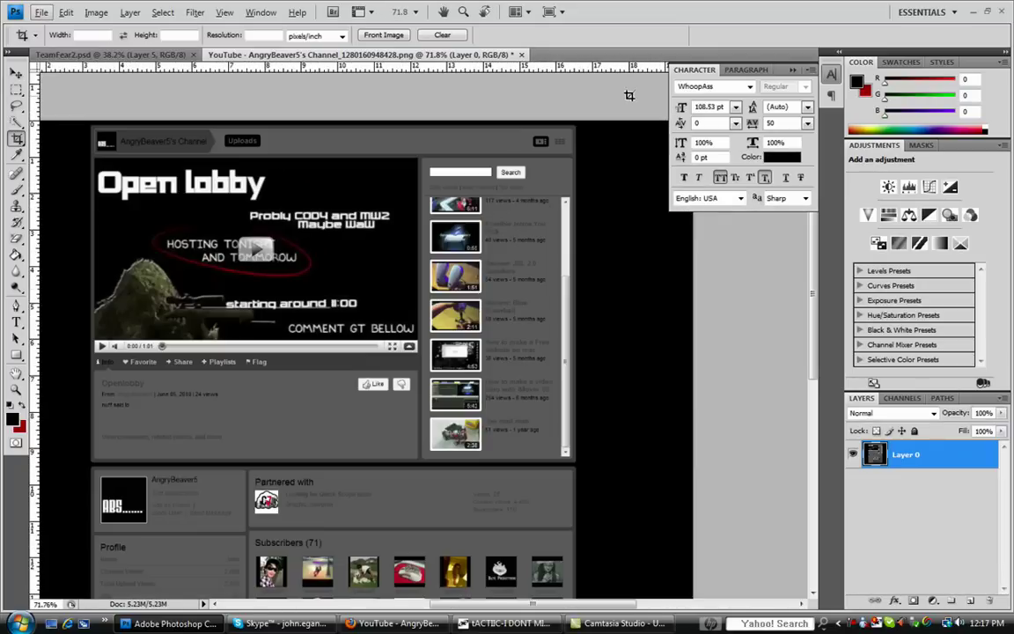
drag(556, 604, 500, 604)
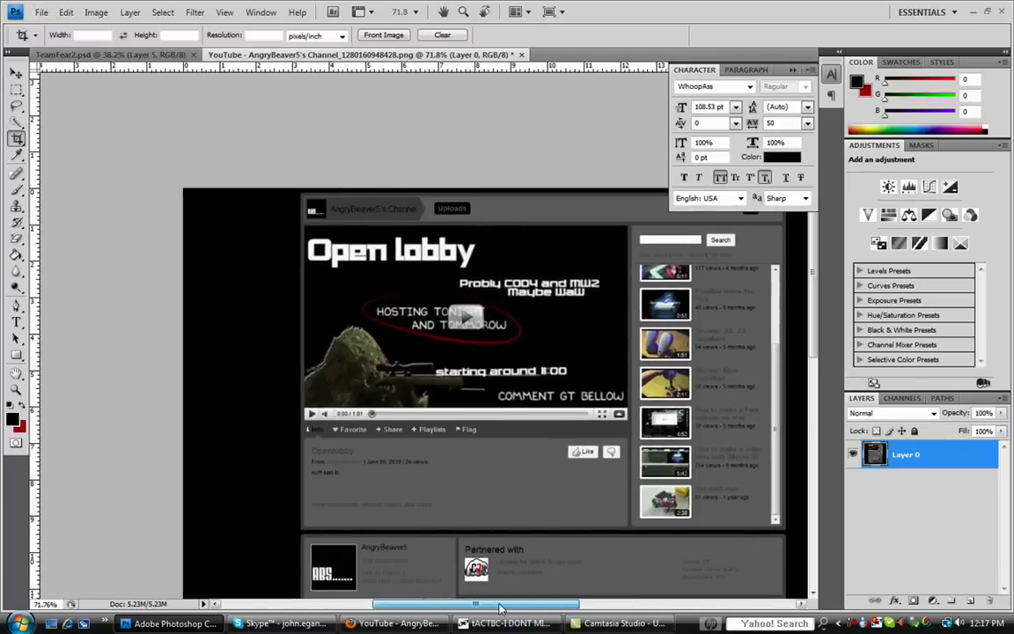
scroll(555, 264, up, 3)
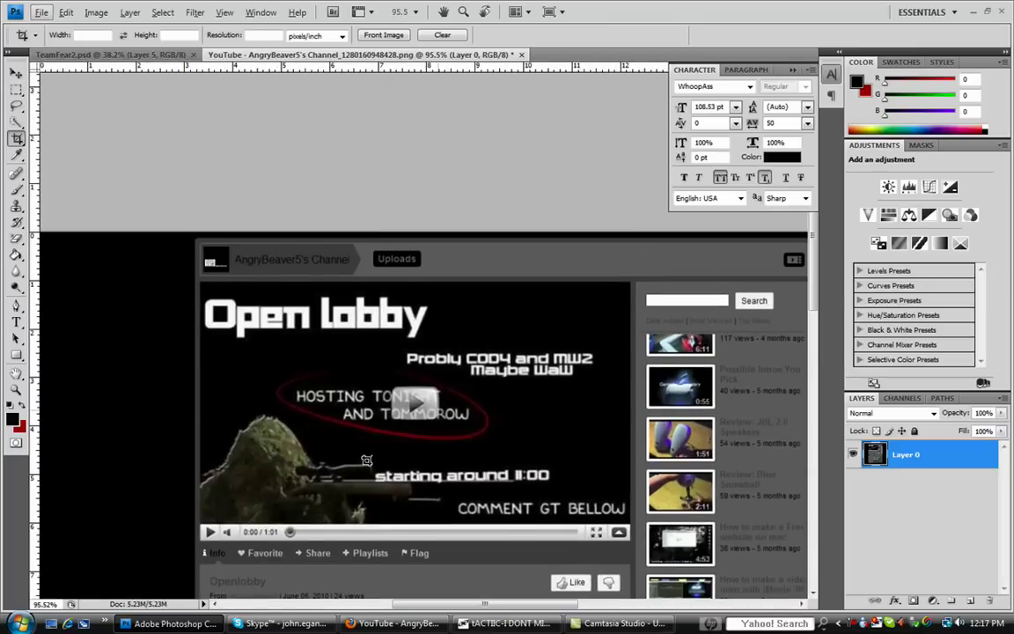
drag(418, 604, 442, 604)
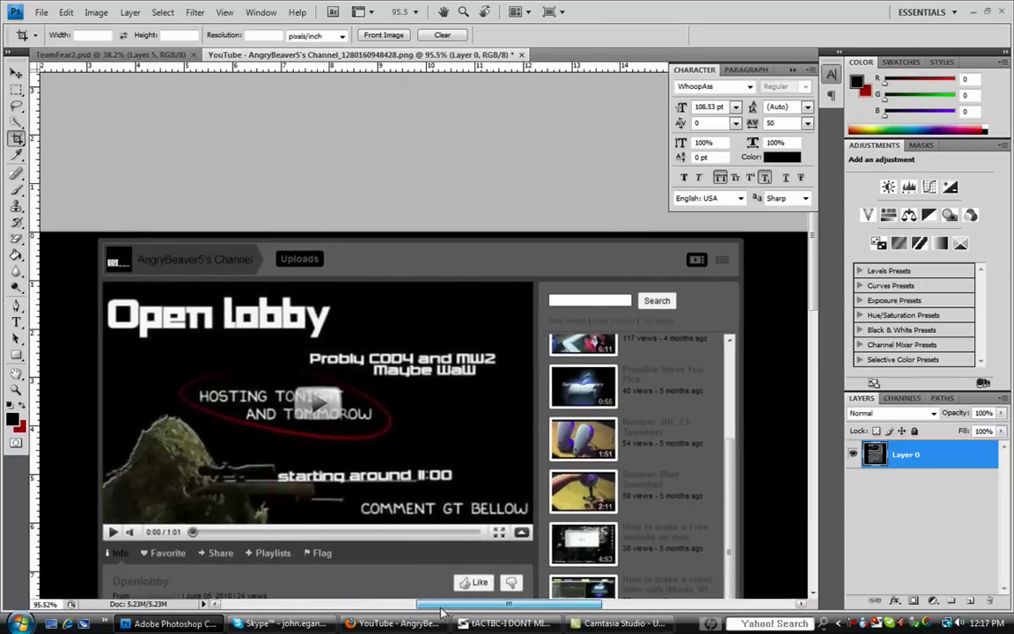
drag(494, 71, 445, 242)
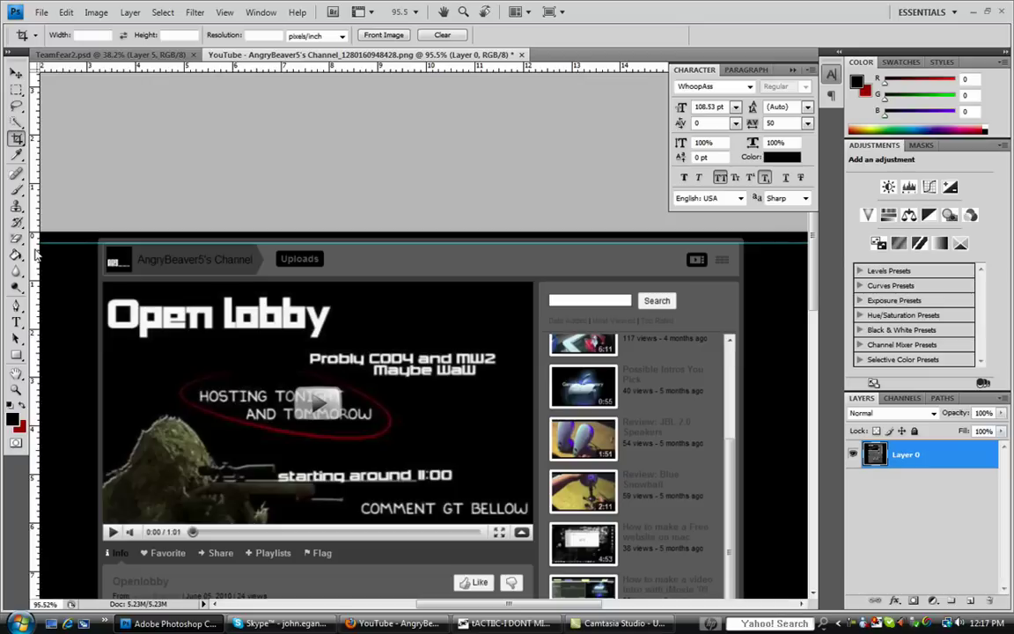
drag(36, 253, 103, 247)
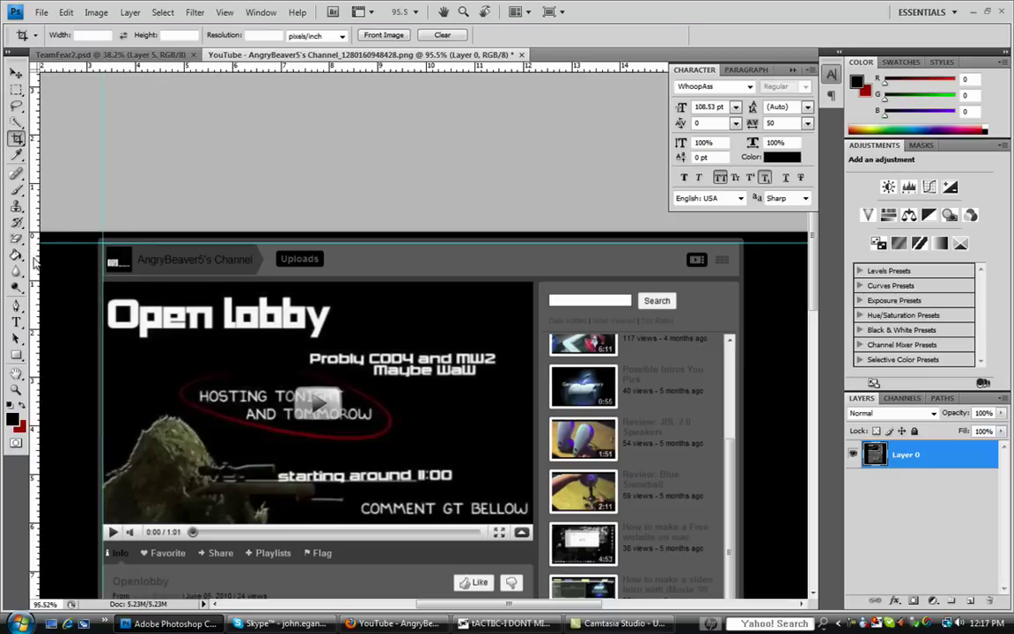
Step: Place a vertical guide along the right edge of the channel box, undoing the first placement and positioning it again
drag(35, 261, 736, 261)
right_click(736, 261)
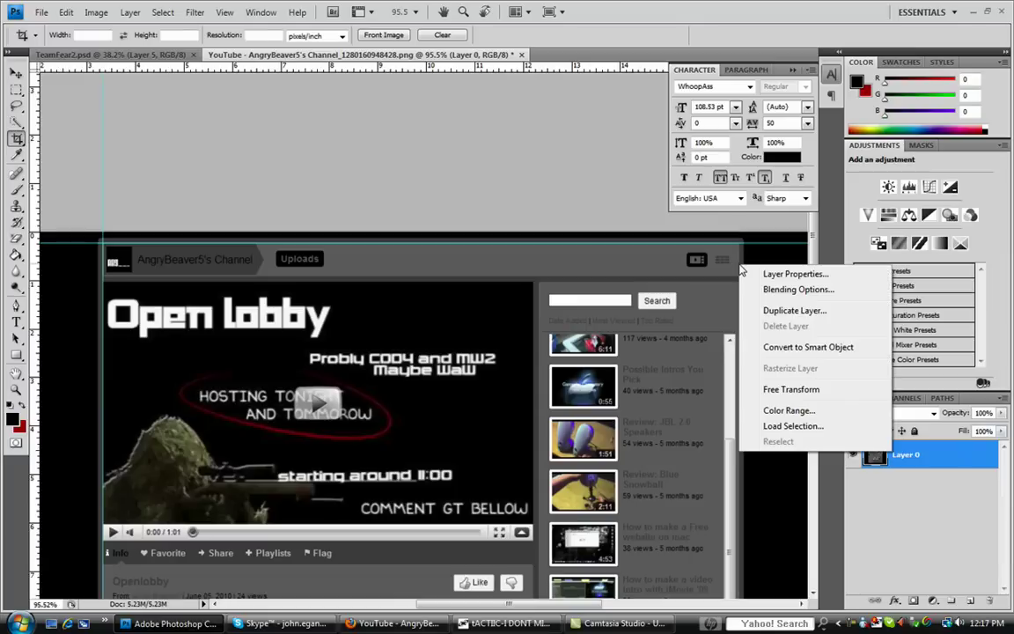
key(Escape)
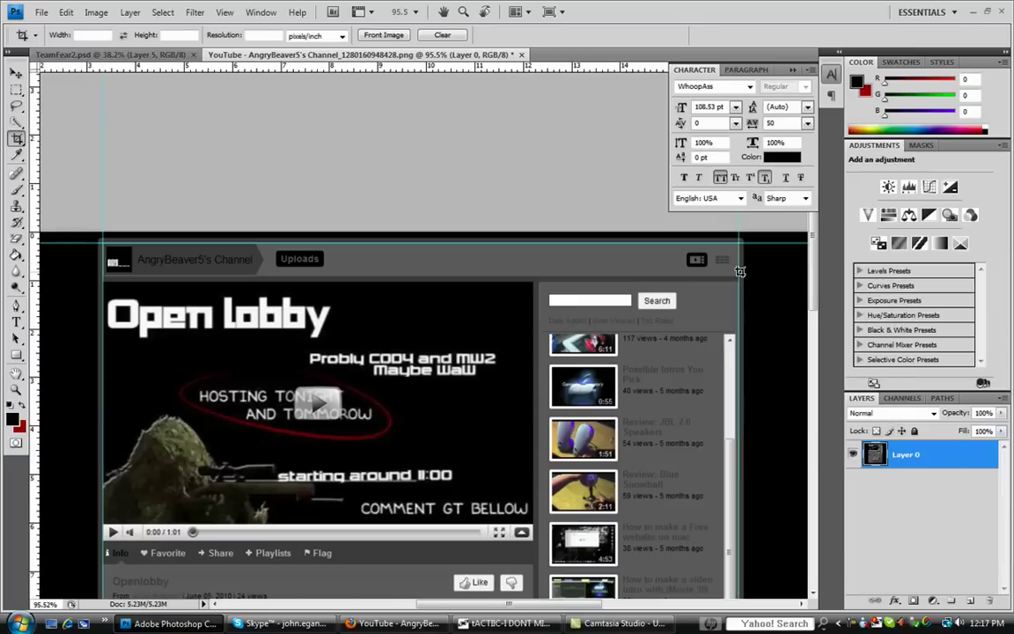
key(ctrl+z)
drag(32, 202, 739, 238)
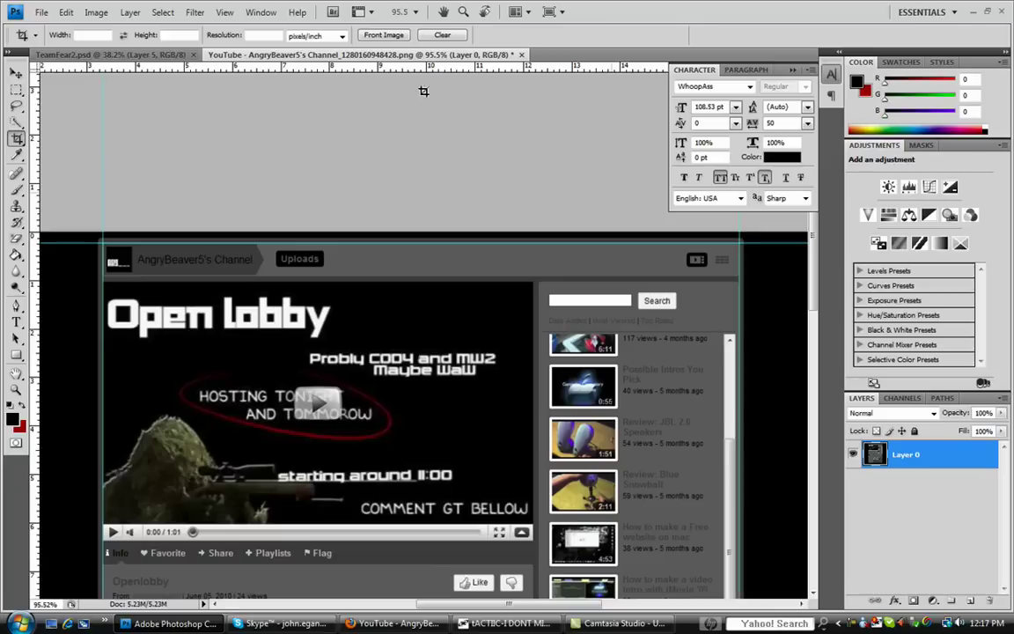
Step: Place horizontal guides along the lower edge of the channel title bar and the lower edge of the video section
drag(372, 61, 398, 277)
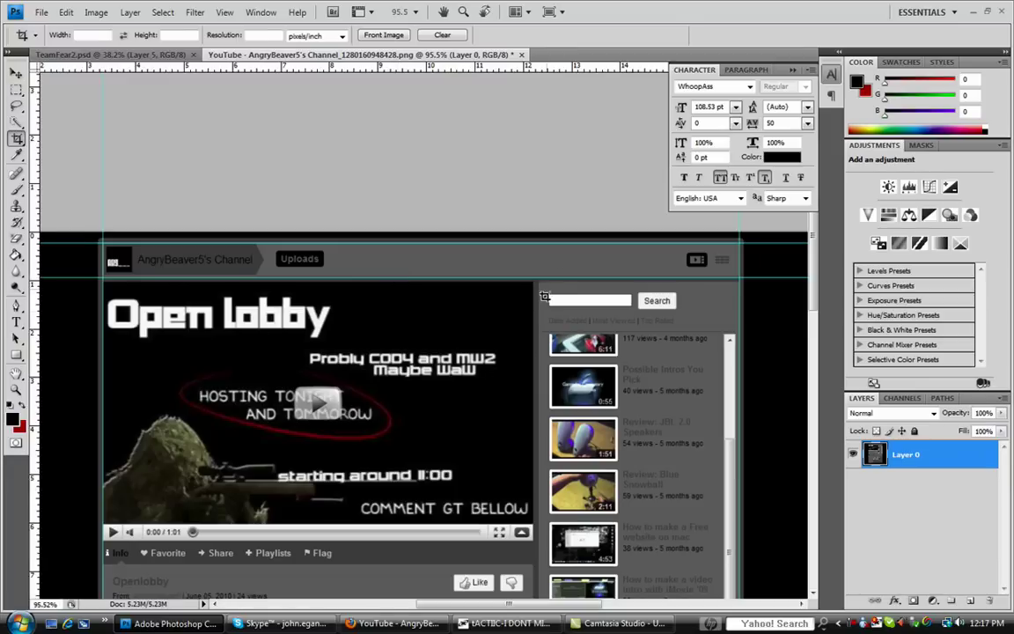
scroll(533, 229, down, 3)
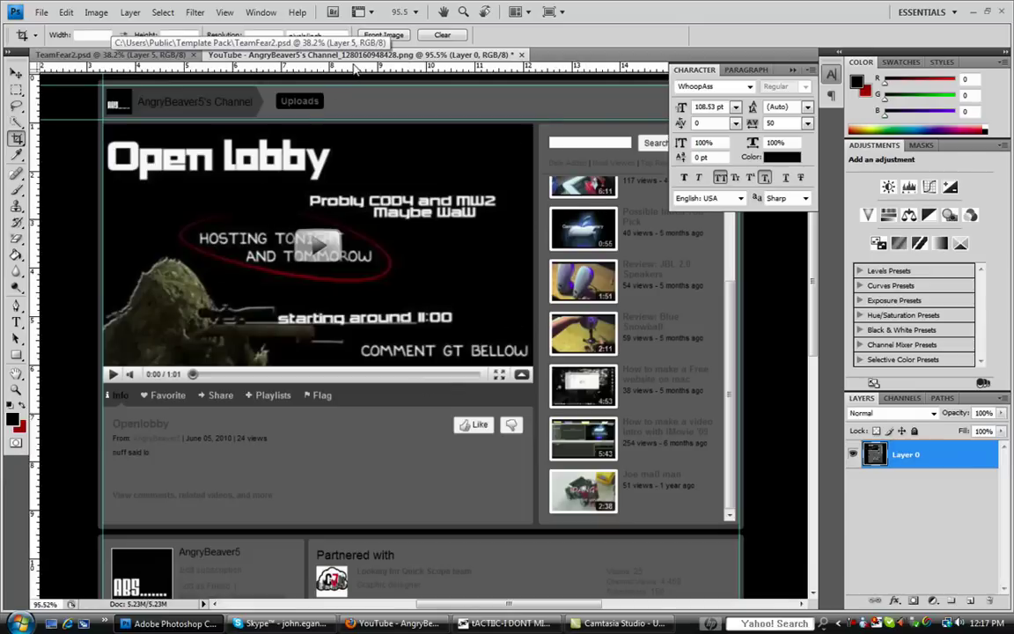
drag(356, 70, 388, 401)
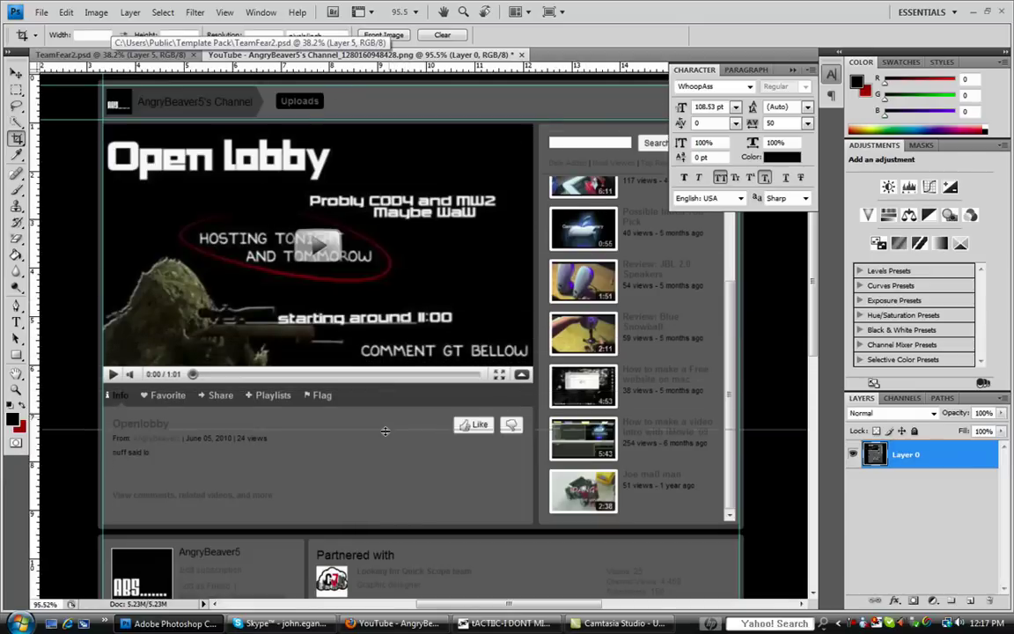
drag(386, 431, 341, 527)
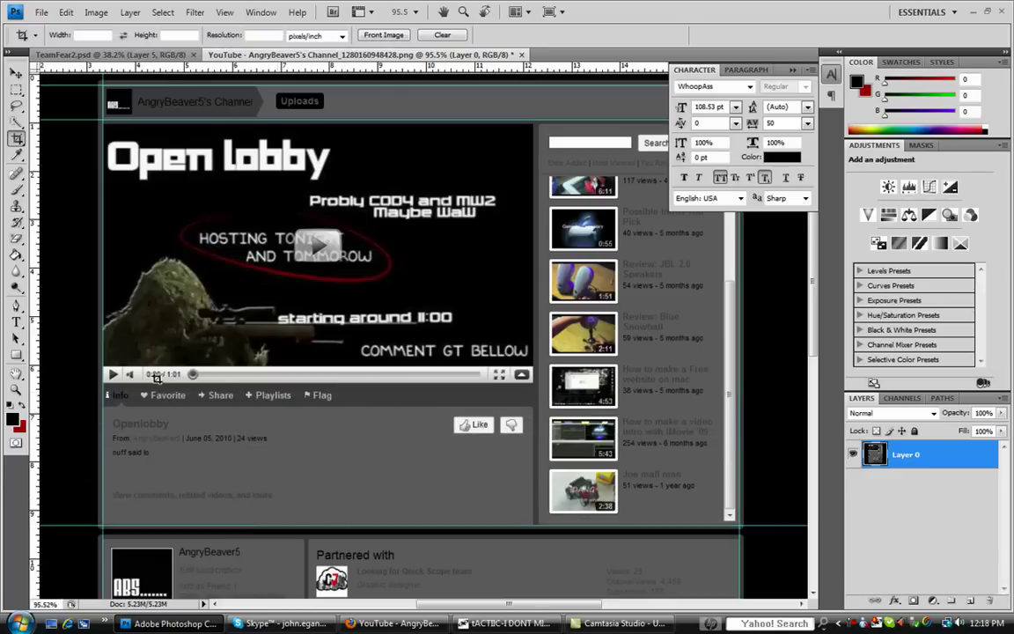
Step: Close the Character and Paragraph panel group and place vertical guides on both sides of the divider between the video and the video list
drag(36, 273, 534, 269)
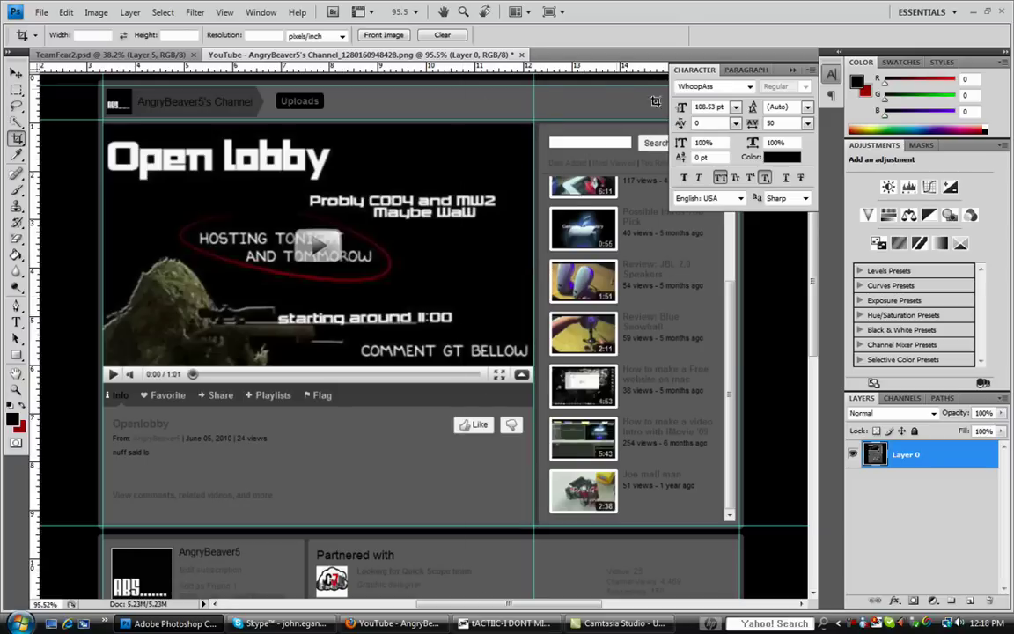
click(792, 70)
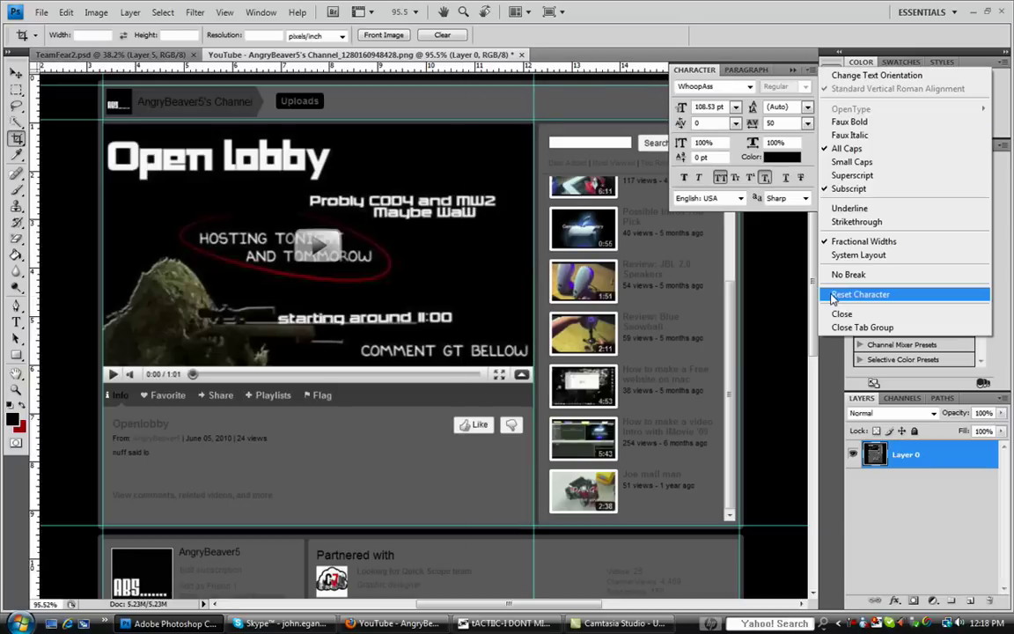
click(856, 327)
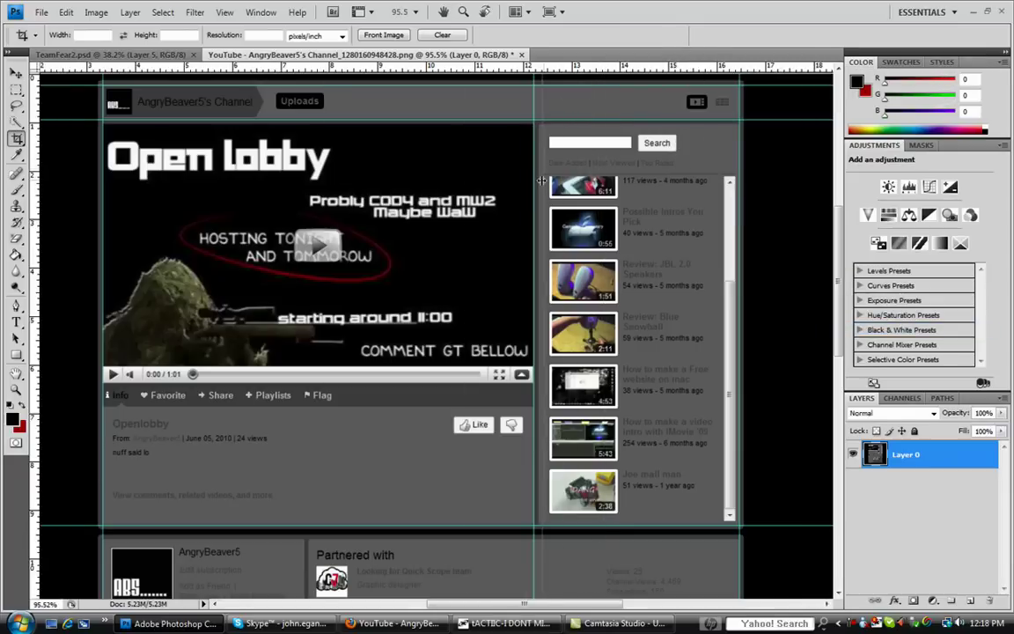
drag(537, 181, 537, 180)
Step: Place a horizontal guide along the upper edge of the lower section holding the profile and Partnered with boxes
scroll(534, 177, down, 1)
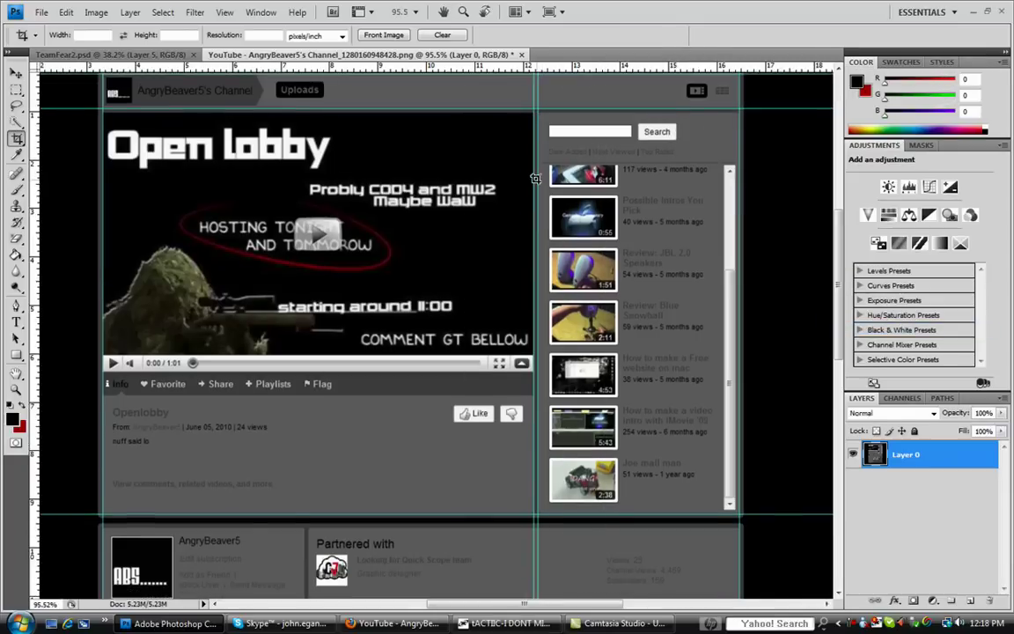
scroll(514, 171, down, 1)
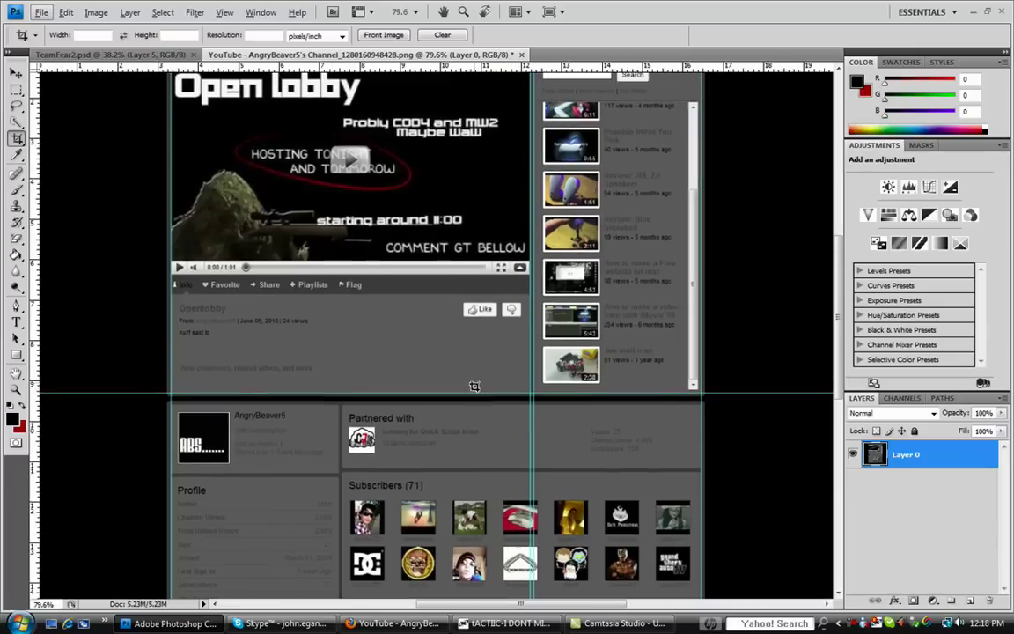
scroll(467, 392, up, 1)
scroll(463, 424, up, 2)
scroll(463, 425, down, 1)
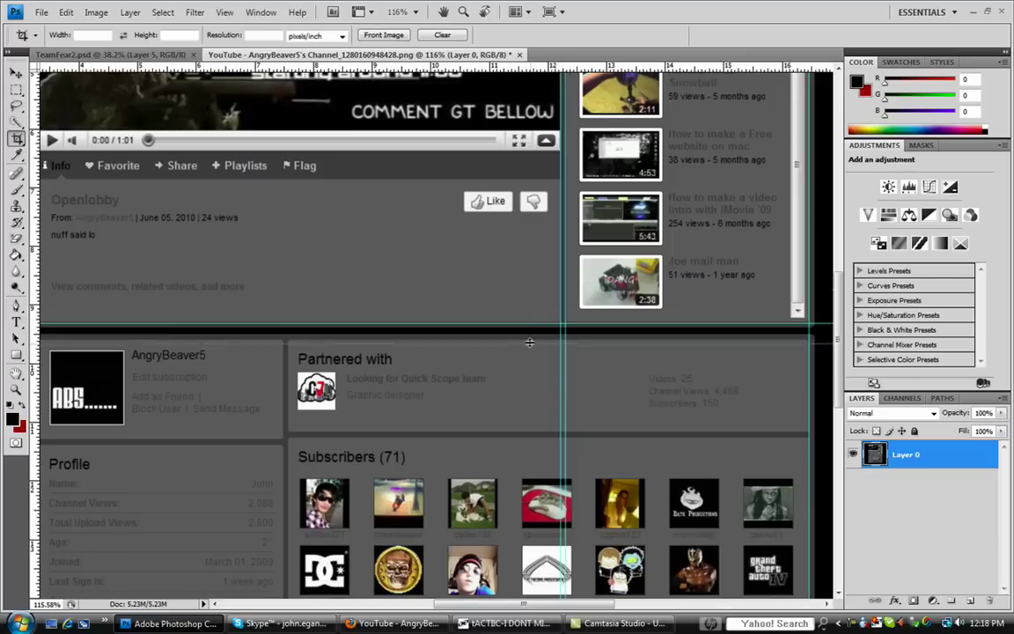
drag(522, 340, 523, 339)
Step: Place guides along the left and lower edges of the Partnered with box and the right edge of the profile column
drag(48, 182, 288, 241)
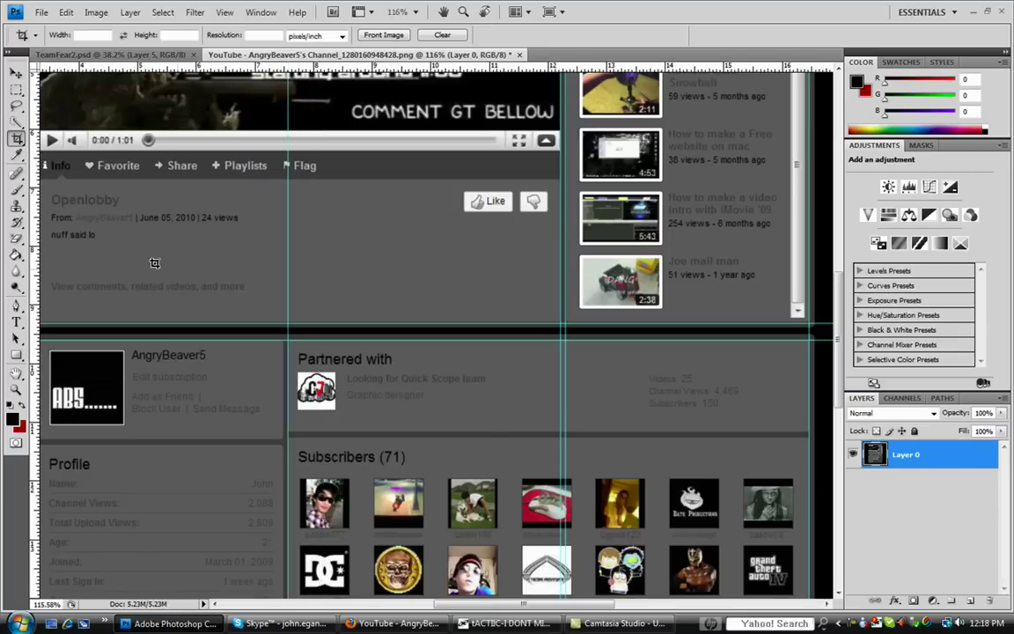
drag(403, 77, 408, 433)
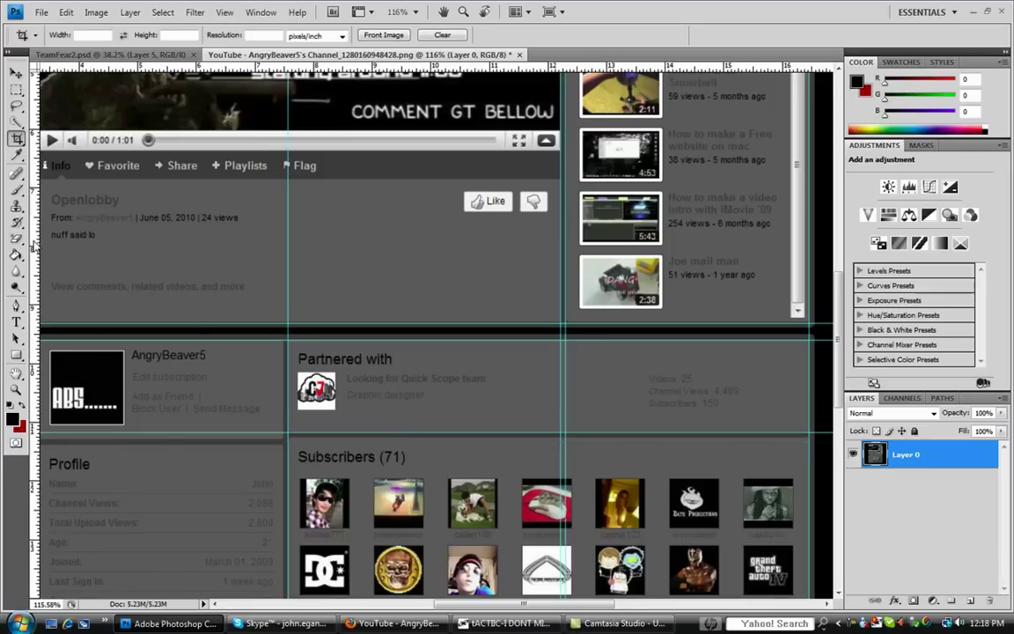
drag(34, 247, 809, 306)
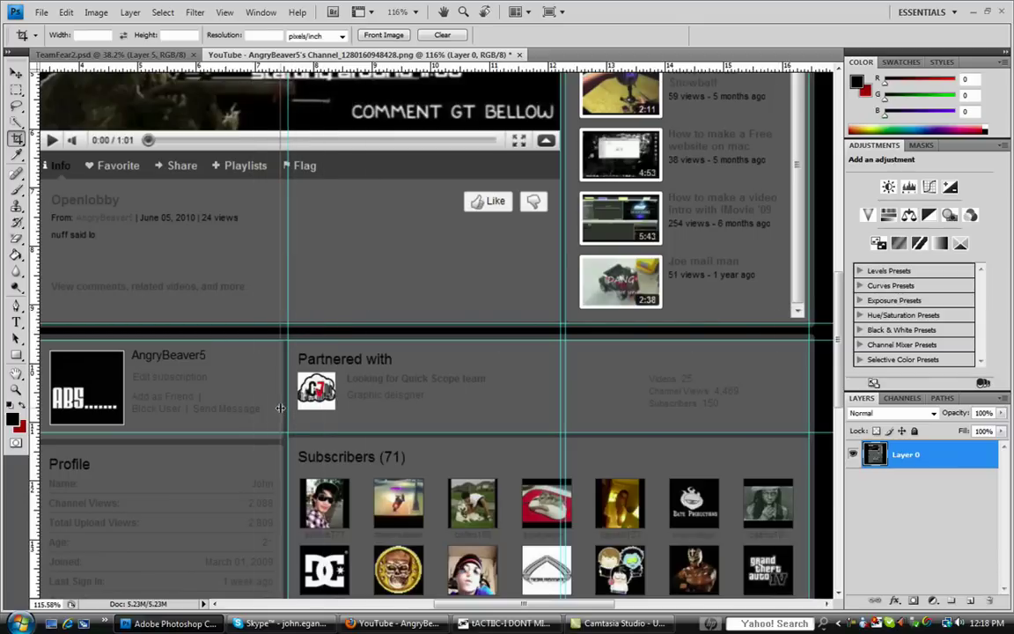
drag(281, 408, 283, 403)
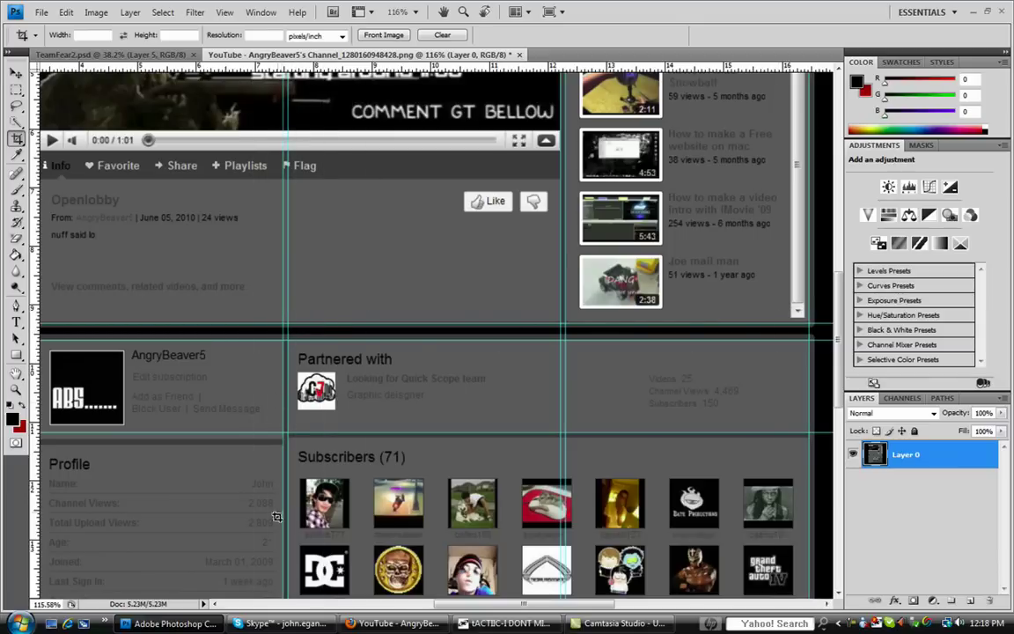
Step: Place horizontal guides along the lower edge of the Profile box and the lower edge of the Subscribers box
scroll(208, 403, down, 3)
scroll(190, 365, down, 4)
scroll(120, 377, up, 4)
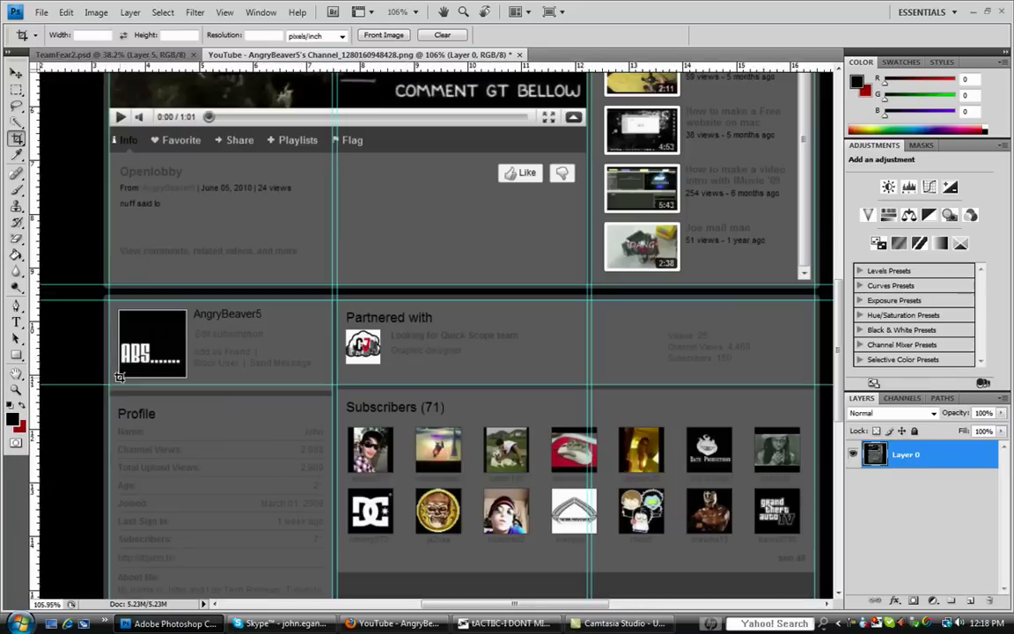
scroll(115, 339, down, 4)
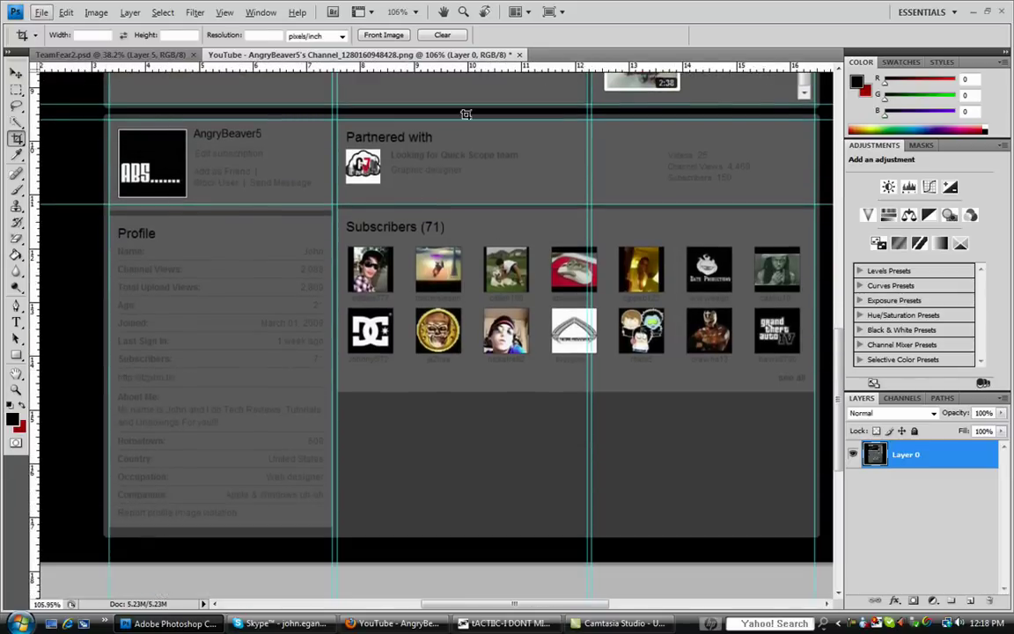
drag(403, 64, 222, 528)
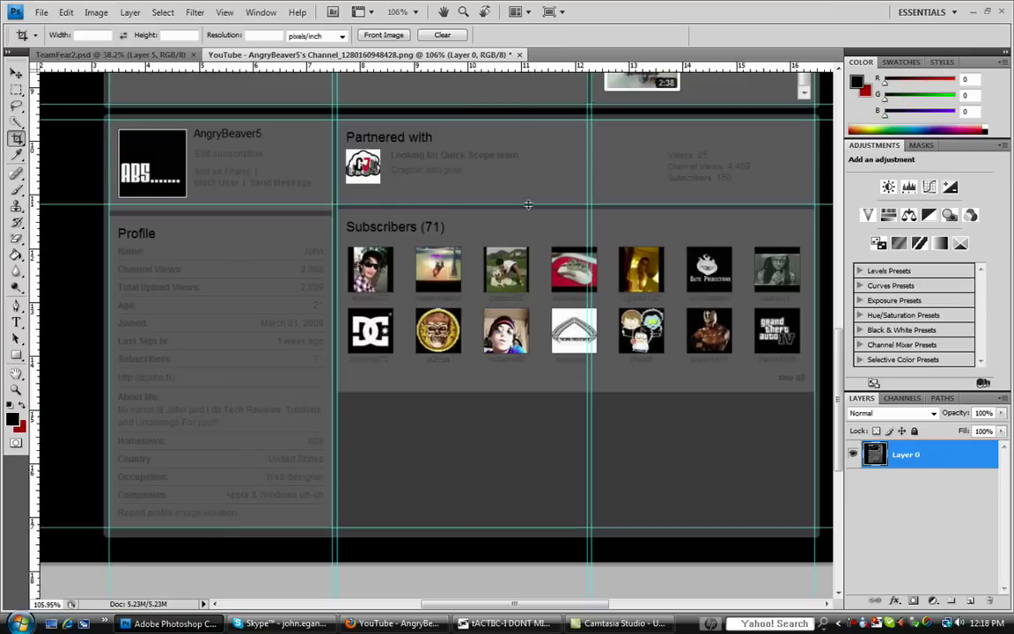
drag(527, 204, 520, 390)
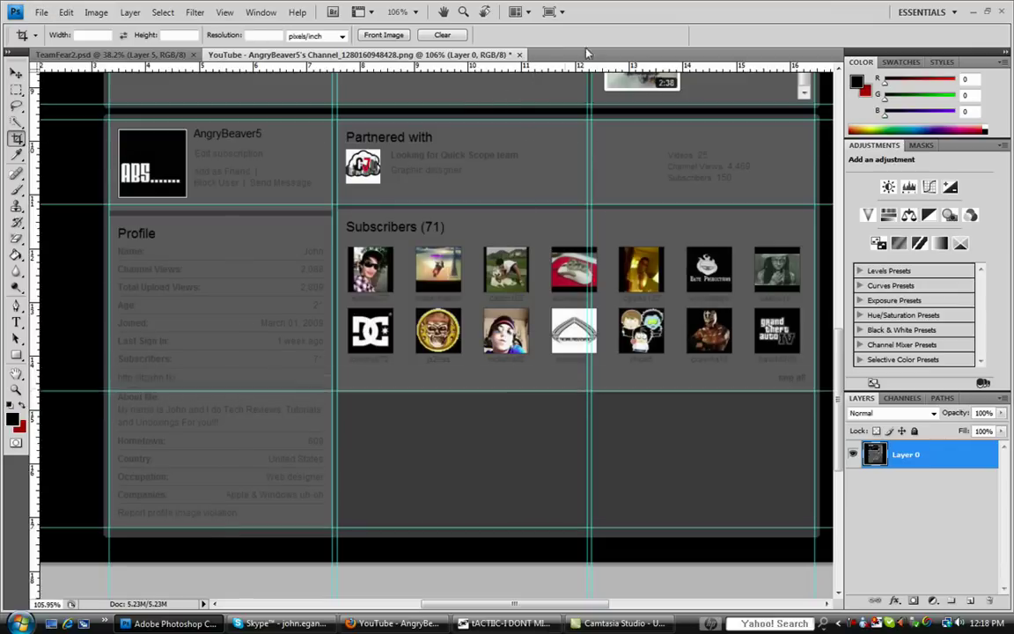
Step: Place horizontal guides along the upper edge of the Subscribers box and beneath the video's Favorite and Share bar
drag(578, 79, 505, 209)
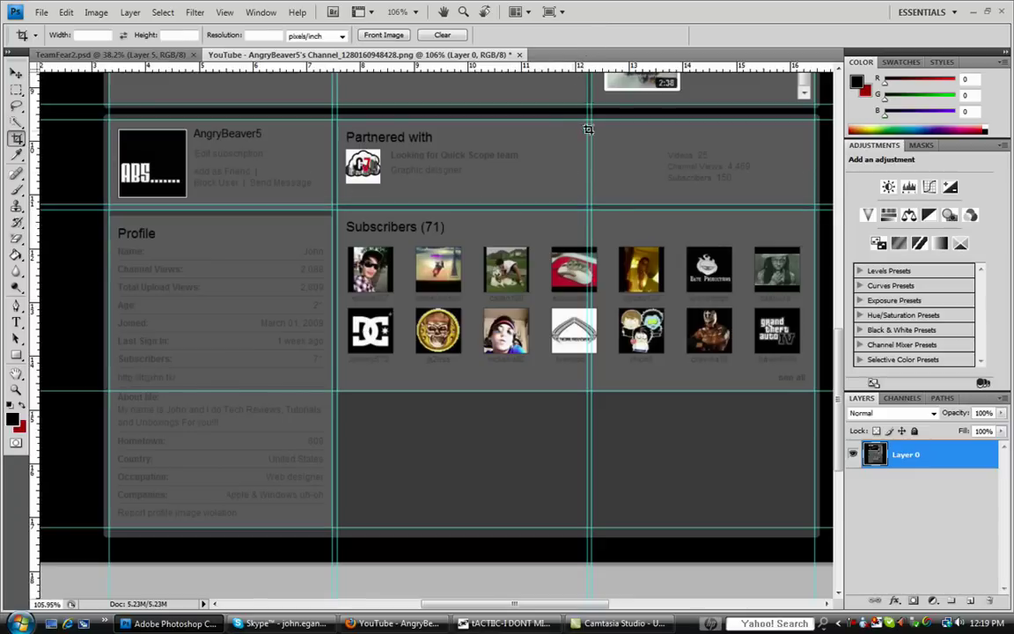
scroll(599, 176, down, 3)
scroll(604, 180, down, 3)
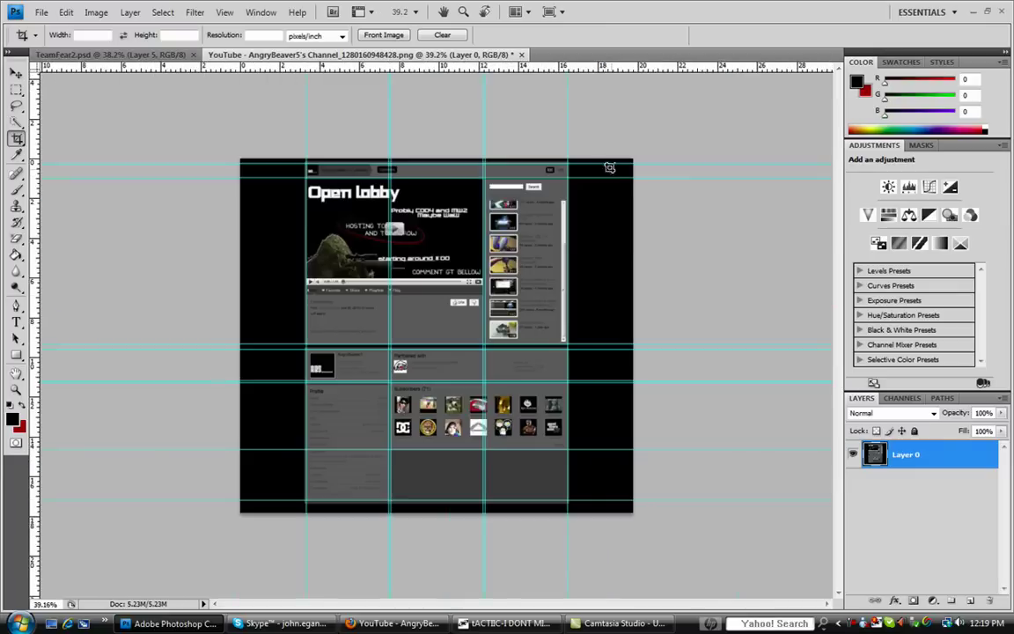
scroll(368, 201, up, 2)
scroll(346, 207, up, 2)
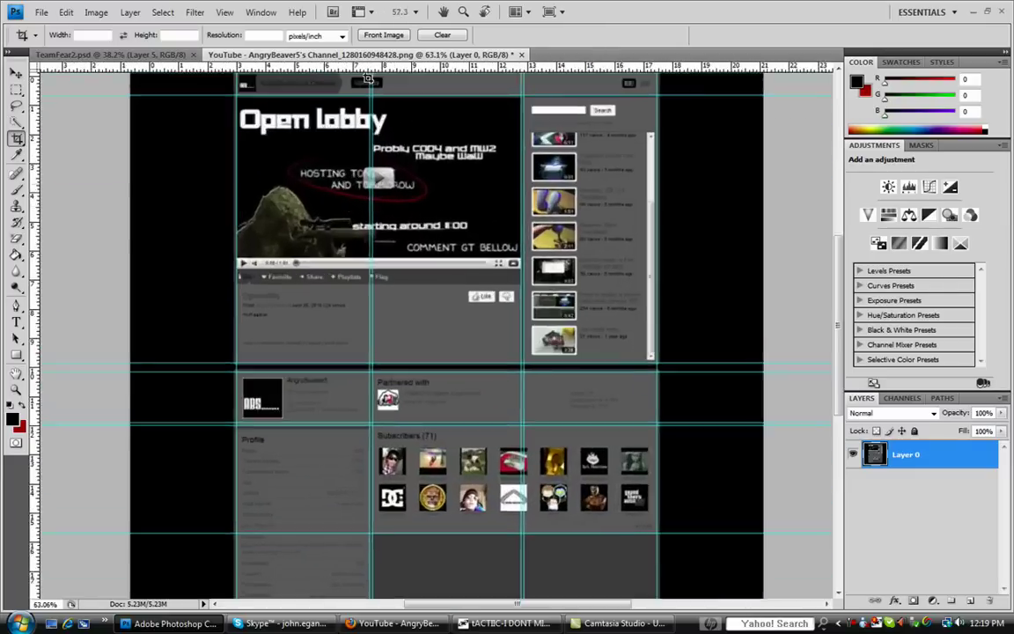
drag(369, 67, 360, 285)
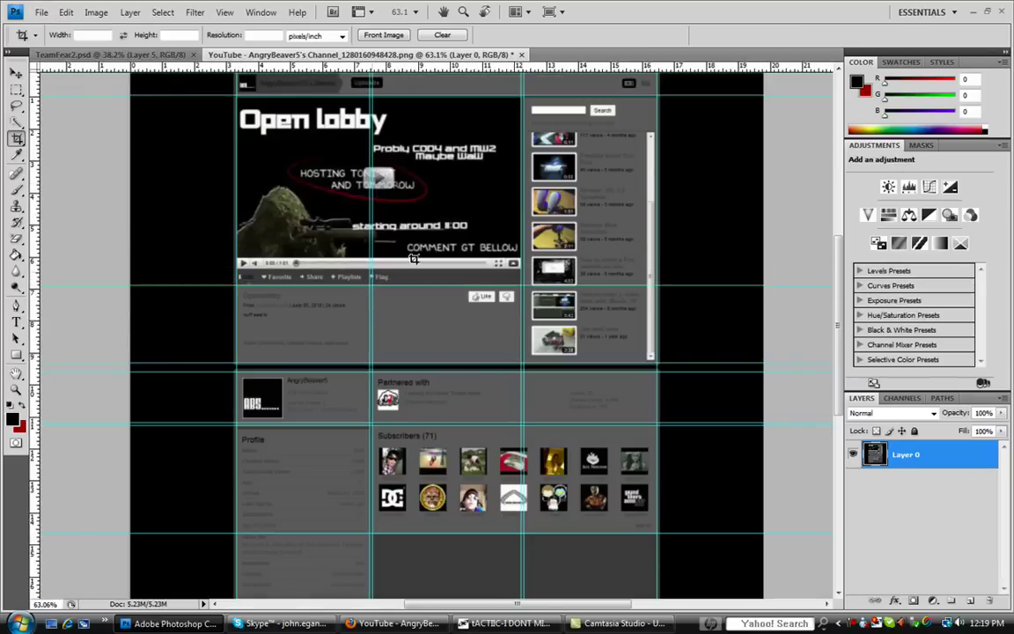
drag(564, 65, 609, 52)
Step: Activate the Rectangle tool and set the foreground color to white (ffffff)
scroll(352, 132, up, 3)
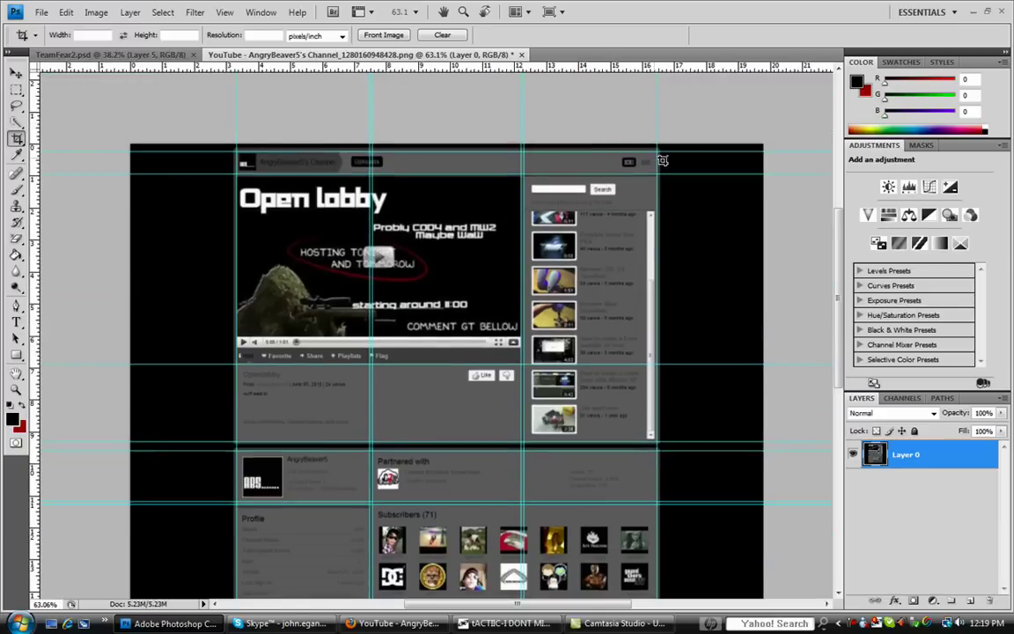
scroll(352, 132, down, 3)
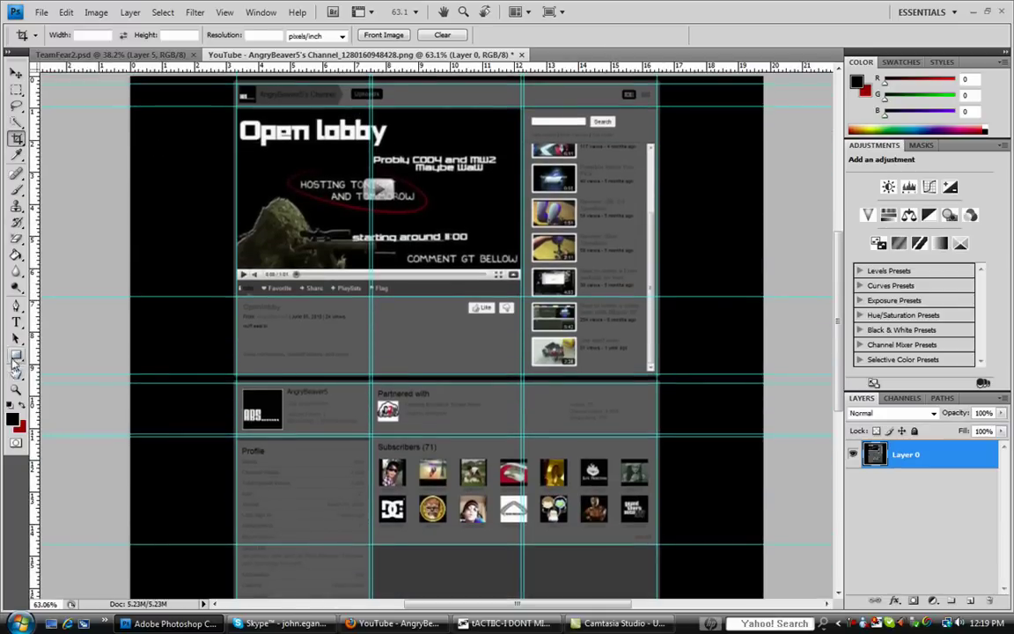
click(16, 355)
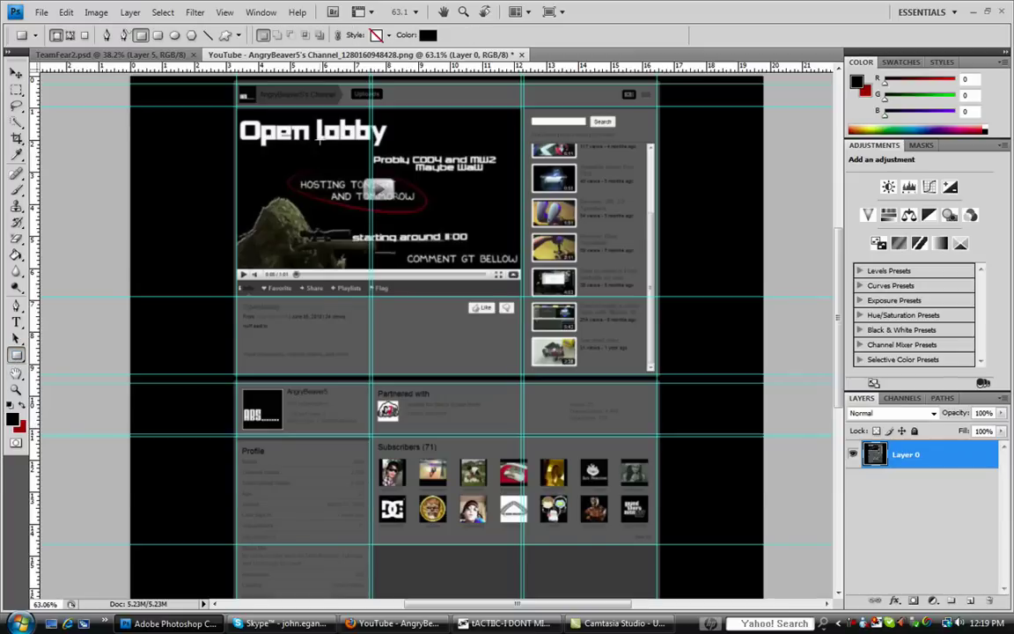
scroll(318, 140, up, 3)
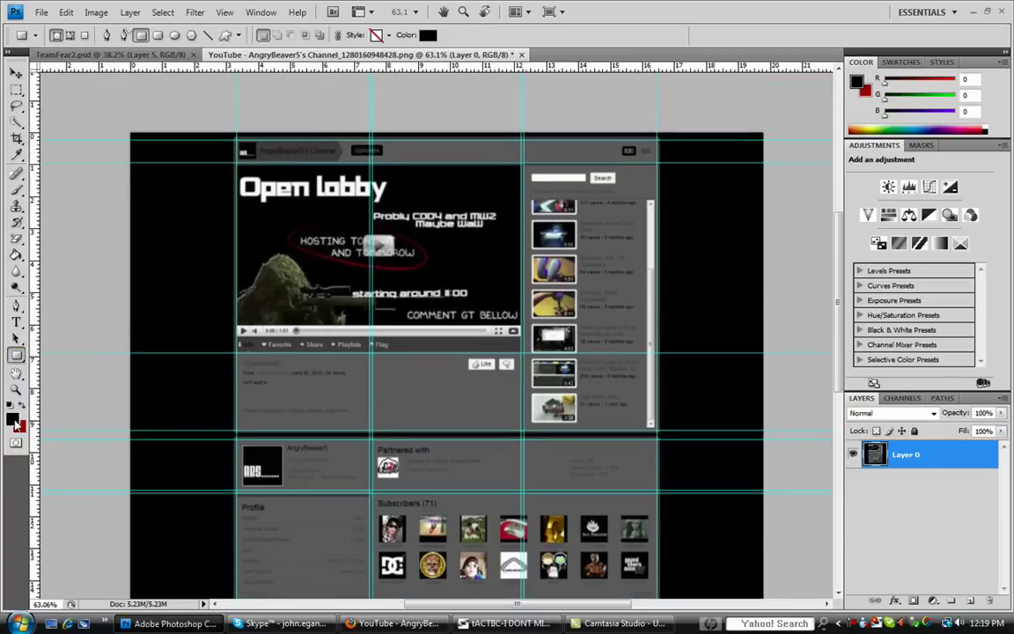
click(14, 422)
click(699, 204)
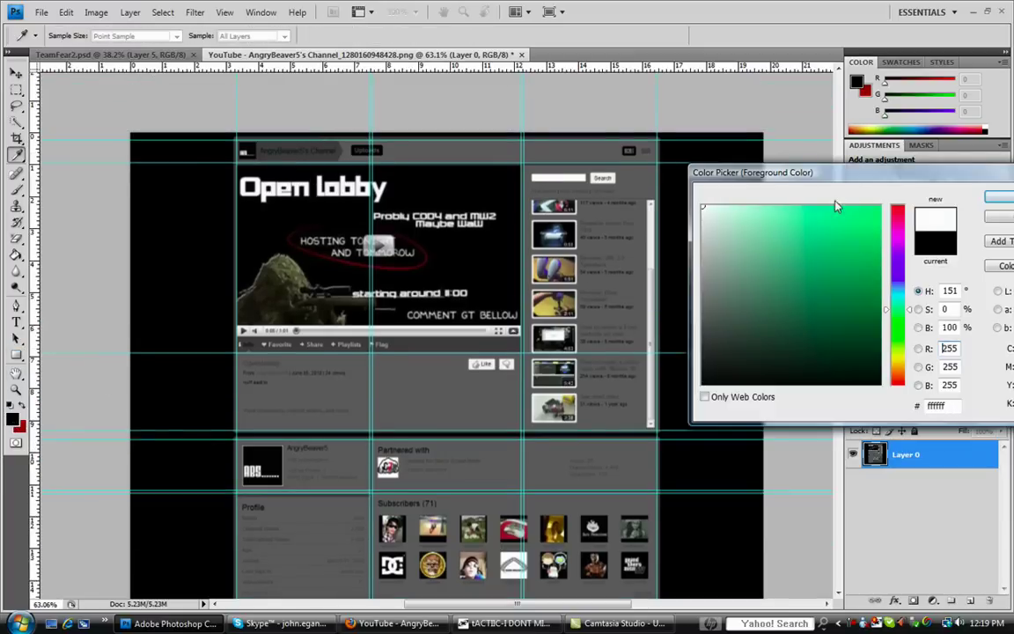
click(997, 197)
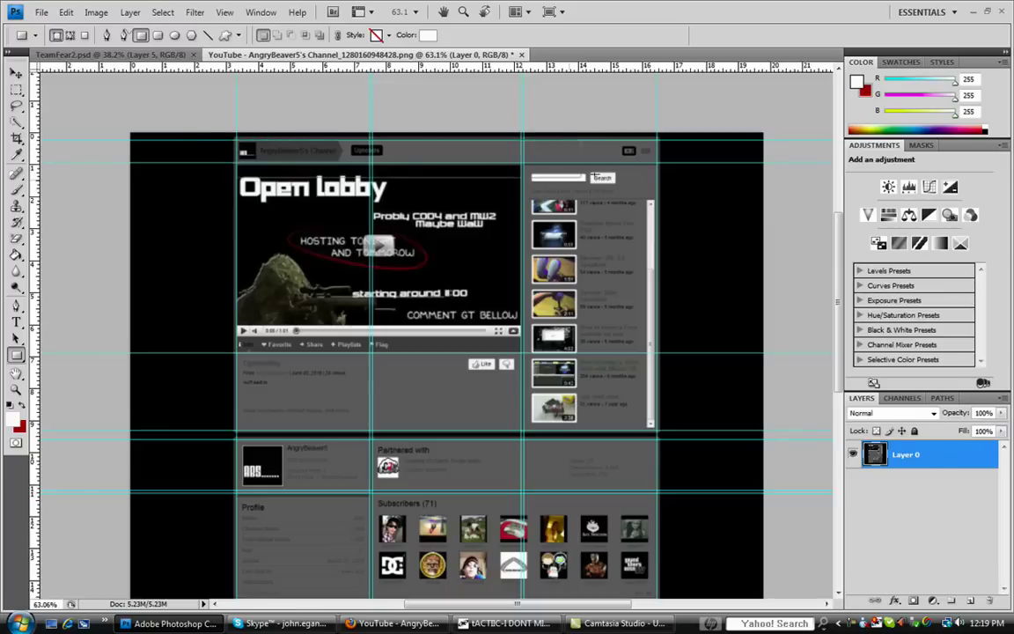
Step: Draw white rectangles between the guides over the channel header bar, the video list and the video area
drag(654, 164, 656, 163)
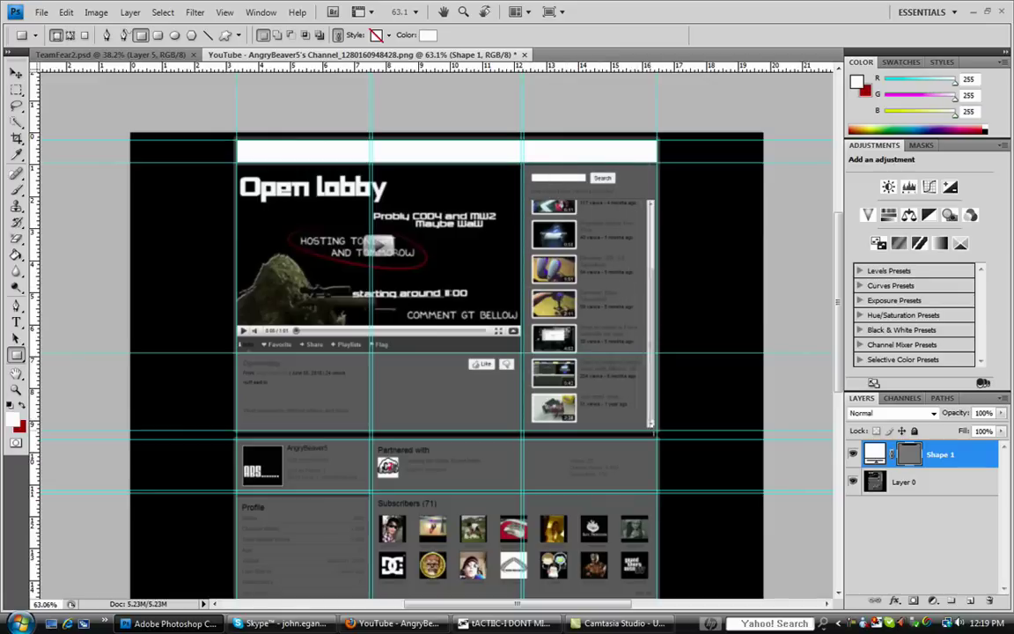
drag(651, 431, 524, 163)
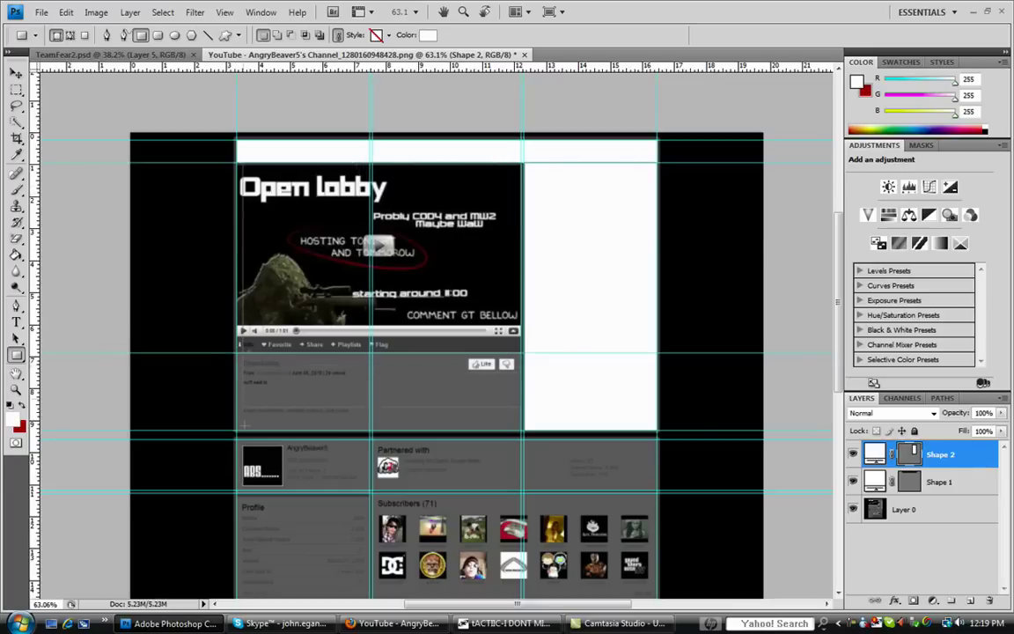
drag(239, 433, 524, 163)
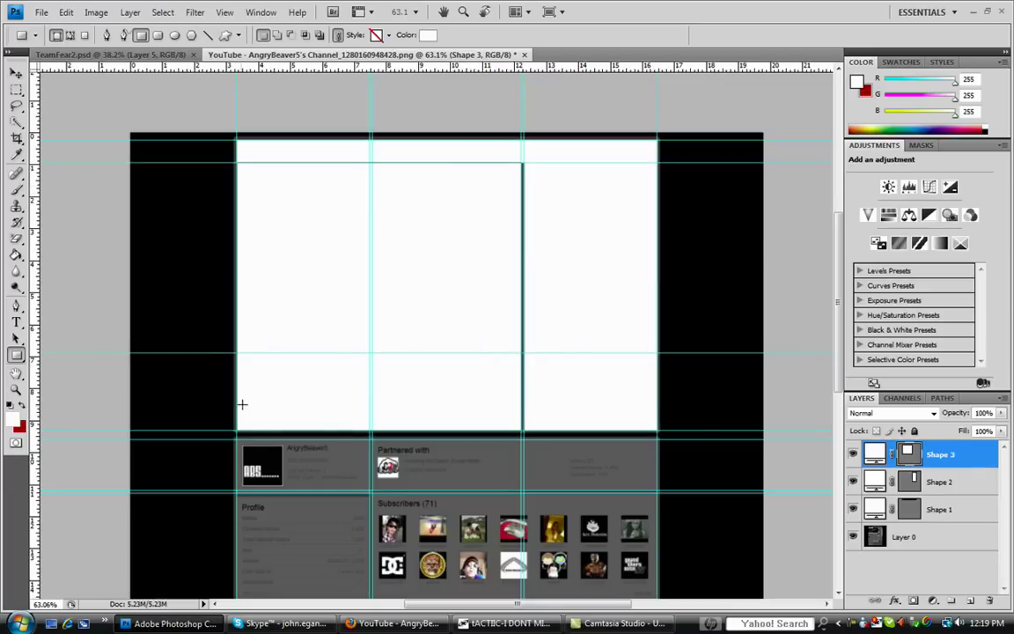
Step: Draw white rectangles between the guides over the channel avatar box, the Partnered with box and the Subscribers box
scroll(247, 410, down, 3)
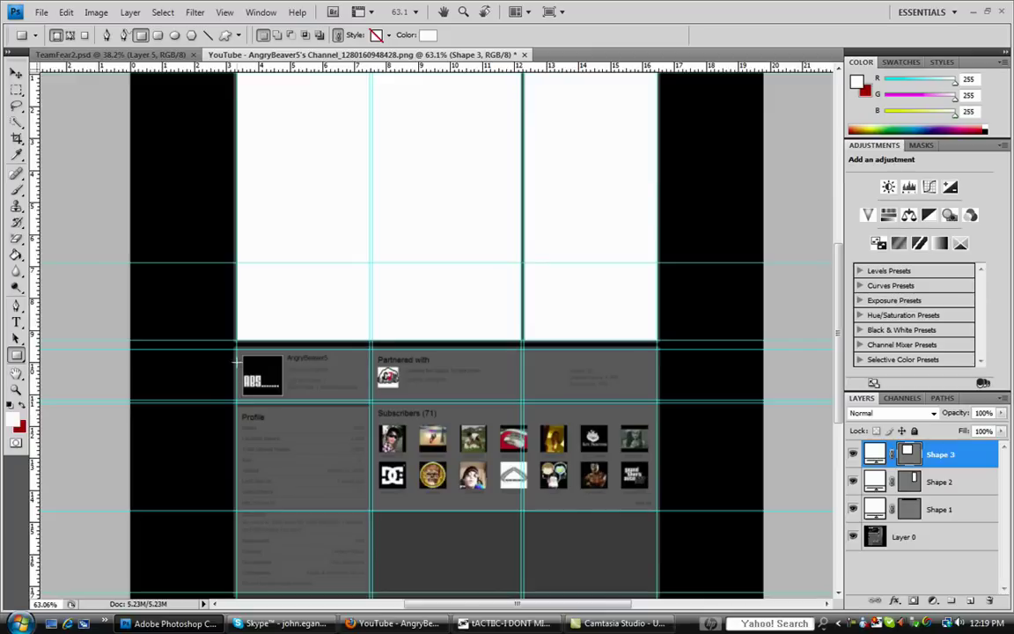
drag(360, 401, 238, 346)
key(ctrl+z)
drag(371, 400, 237, 349)
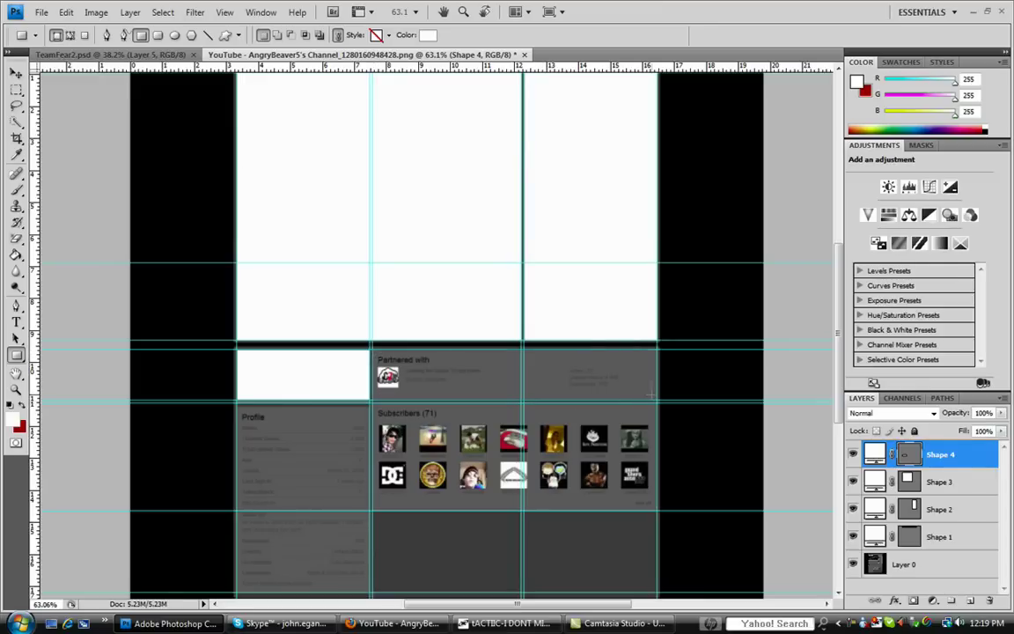
drag(372, 349, 658, 399)
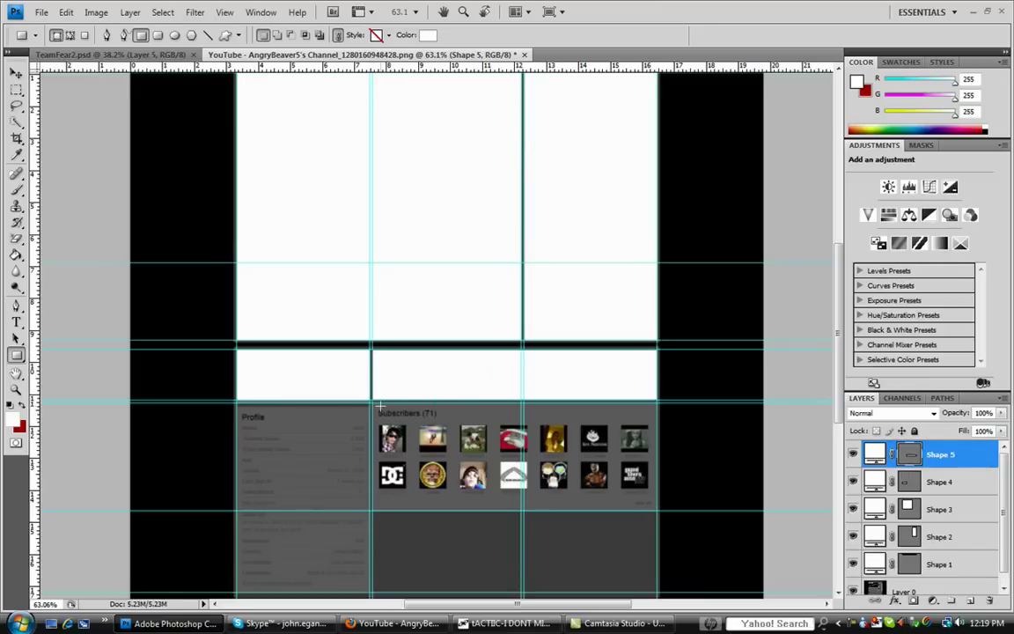
drag(395, 413, 657, 510)
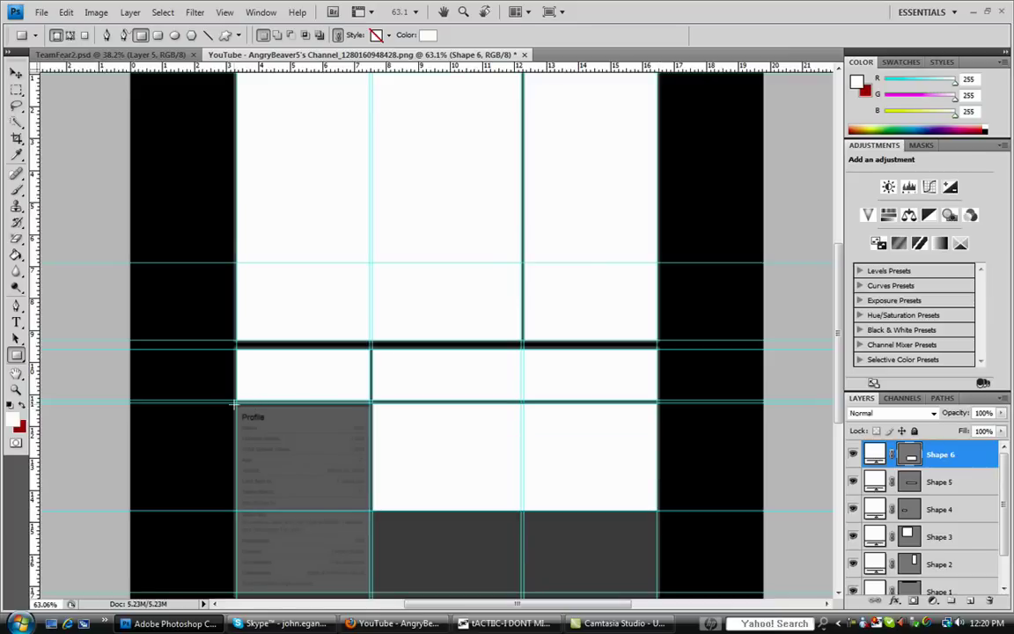
Step: Draw a white rectangle over the full Profile box down to the lowest guide
drag(286, 452, 372, 513)
scroll(356, 515, down, 3)
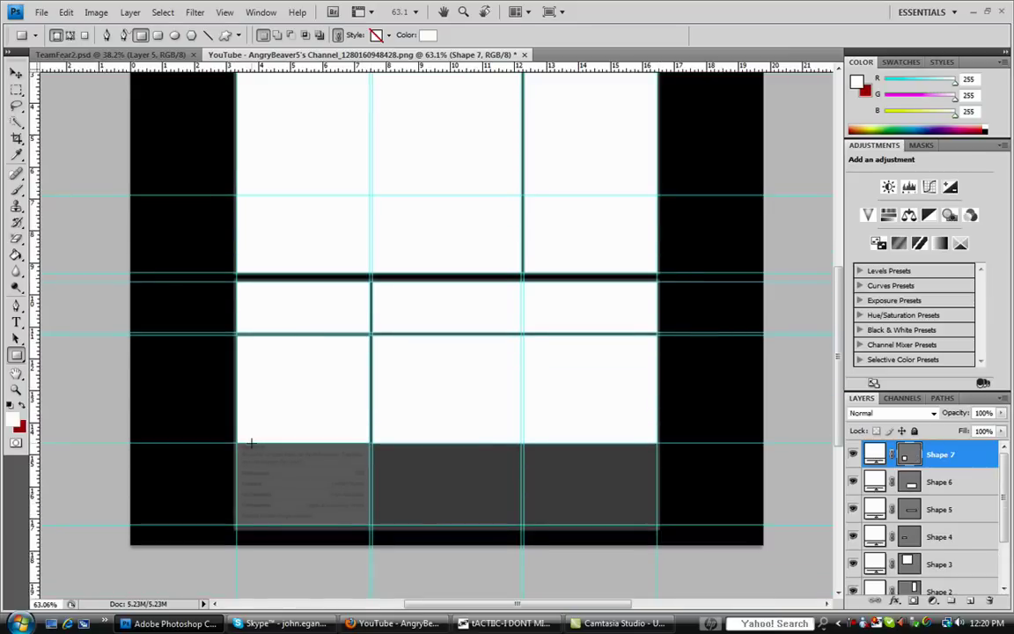
key(ctrl+z)
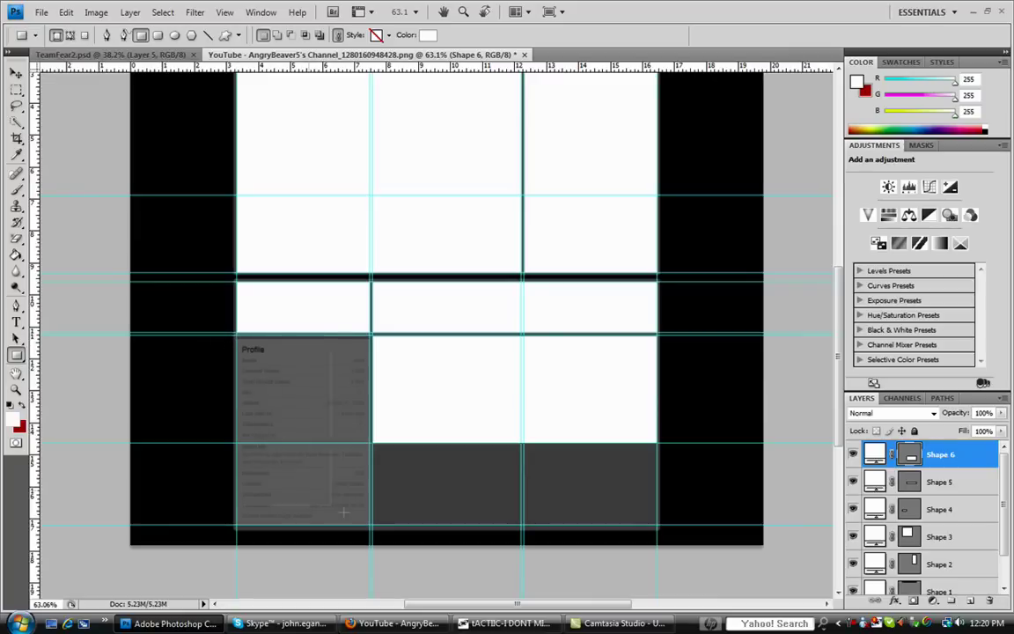
drag(360, 523, 371, 524)
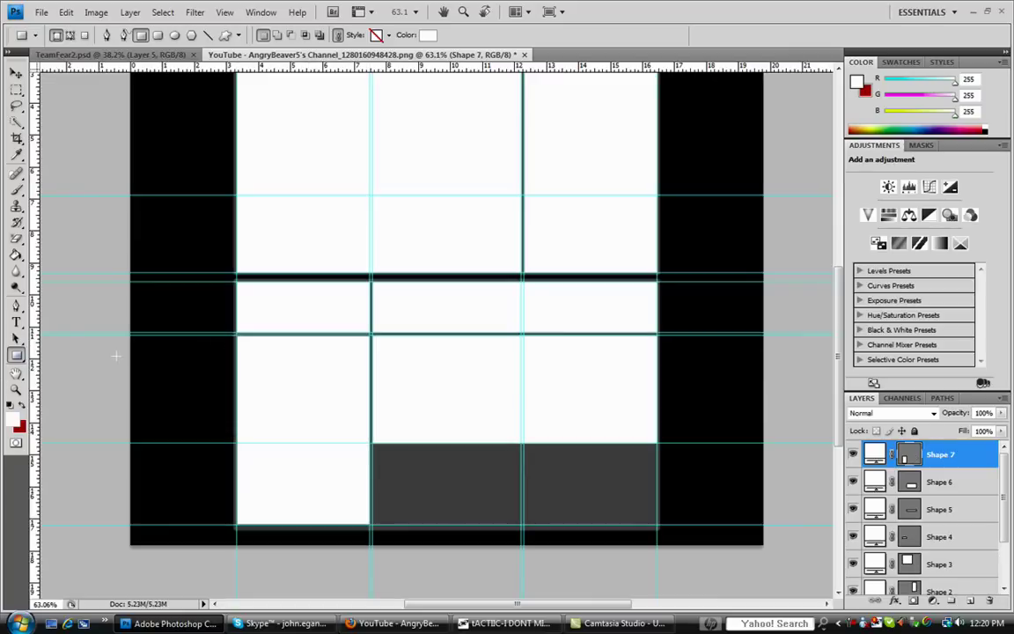
Step: Delete the shape layer that covers the video area
scroll(905, 437, up, 3)
scroll(821, 394, up, 3)
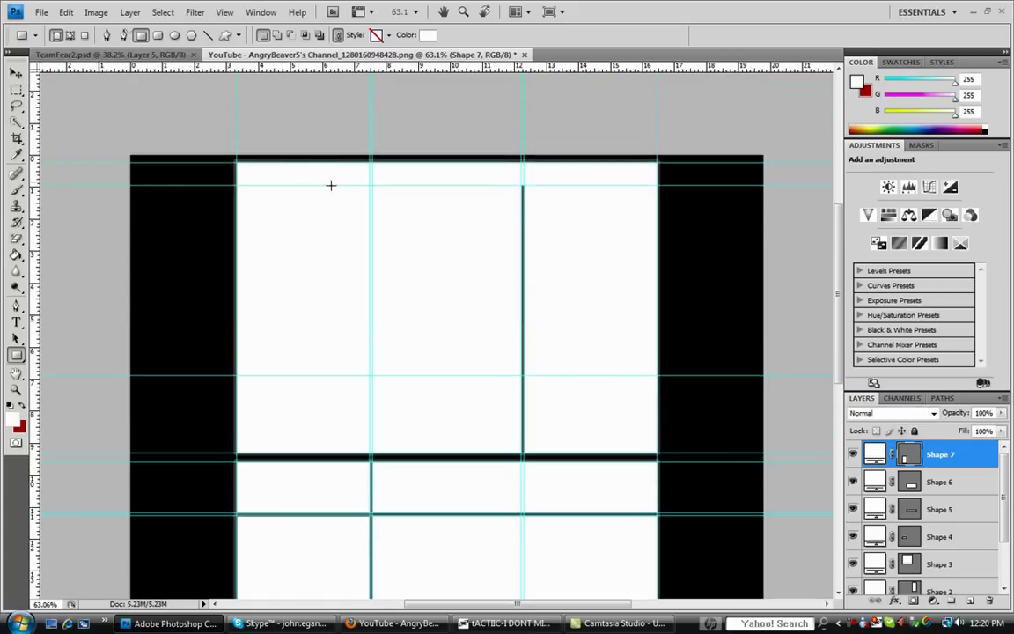
scroll(957, 506, down, 2)
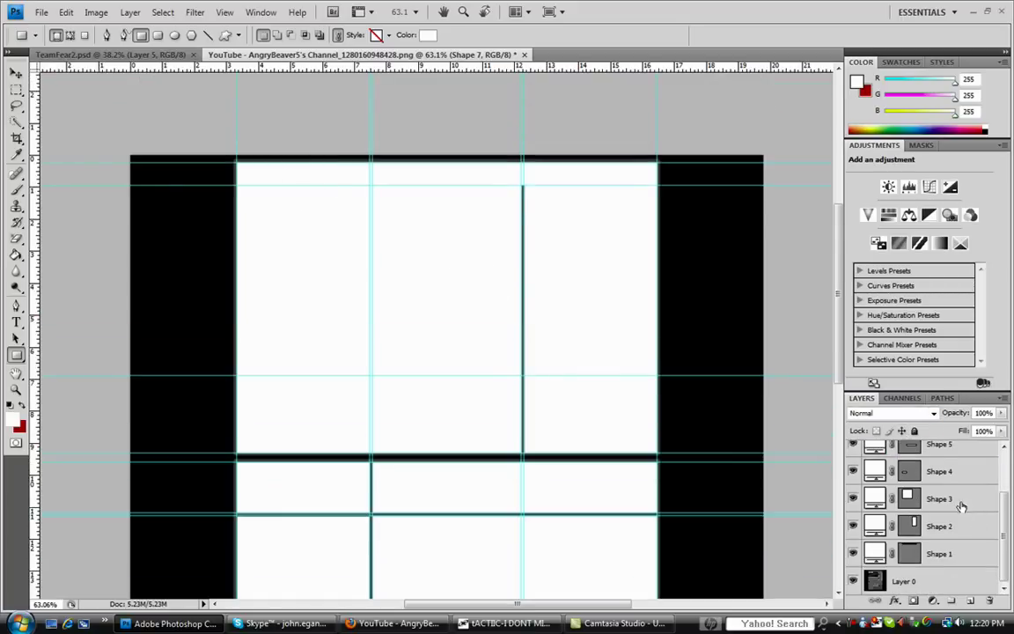
click(944, 499)
key(Delete)
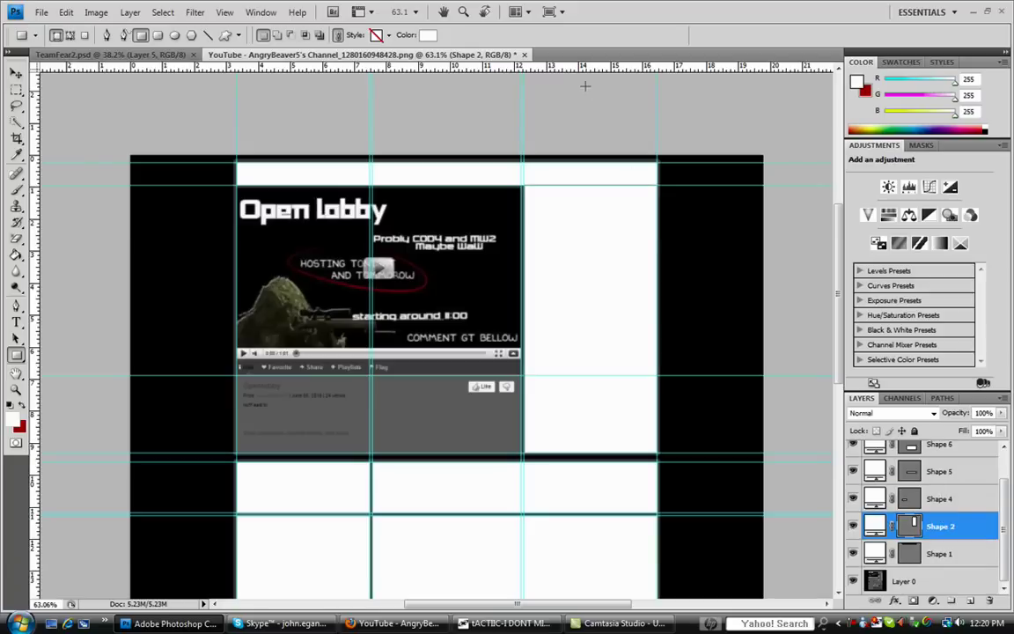
Step: Place a horizontal guide slightly below the header bar's lower edge, along the top of the video
drag(583, 71, 525, 86)
scroll(414, 185, up, 5)
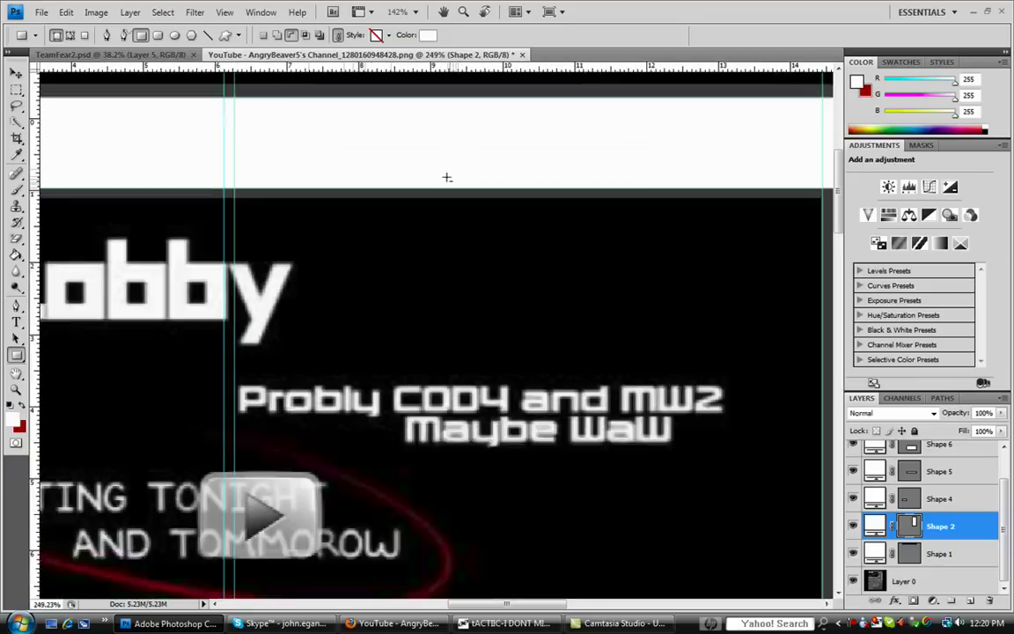
scroll(446, 177, up, 1)
drag(463, 95, 421, 195)
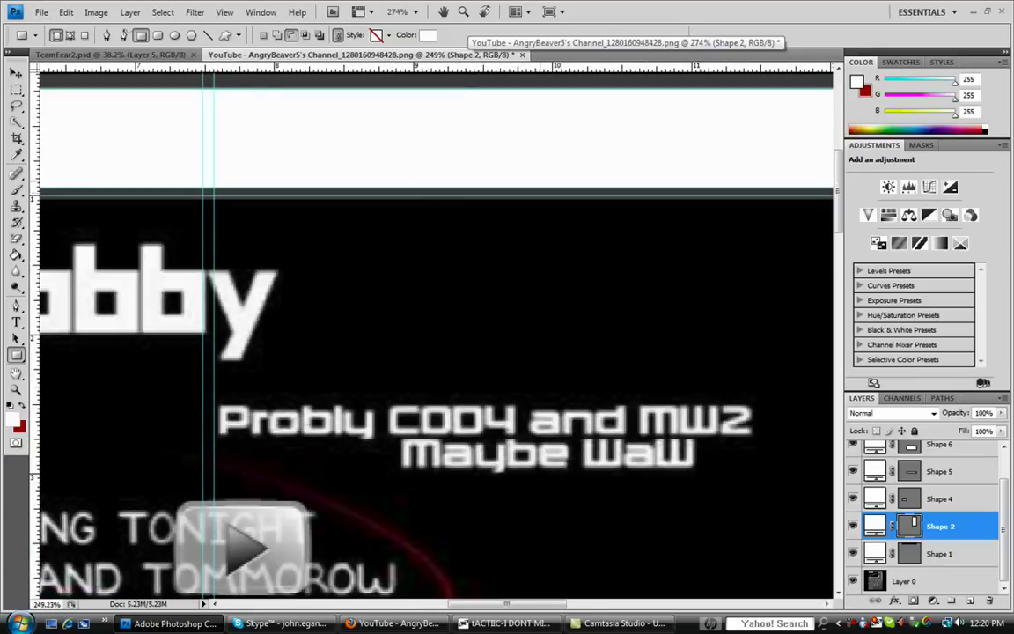
Step: Draw a white rectangle over the video area starting at the new guide, leaving a gap below the header bar
scroll(423, 184, down, 5)
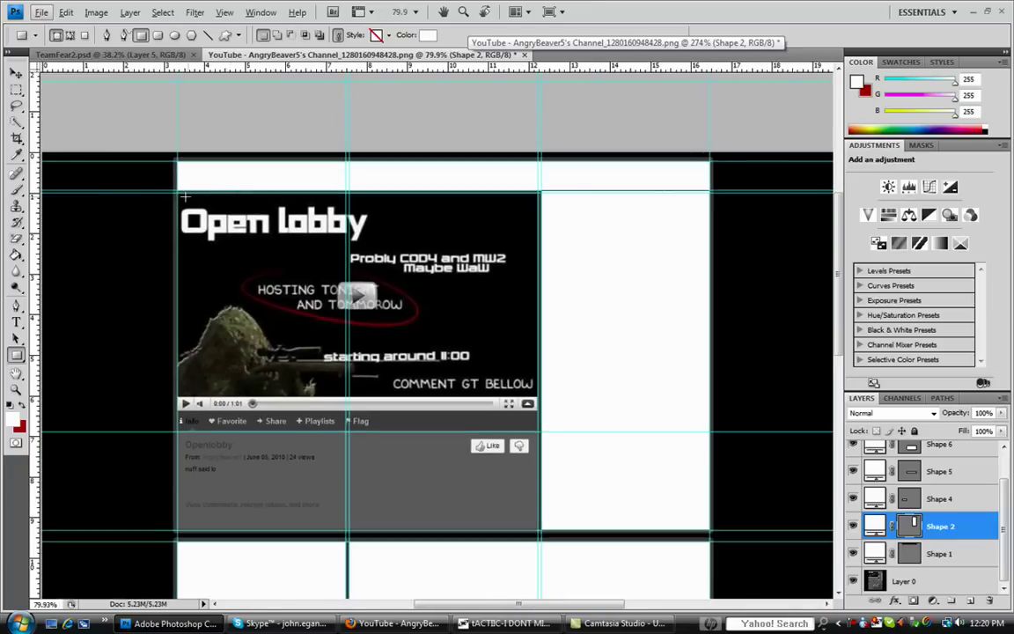
drag(166, 176, 484, 487)
key(ctrl+z)
drag(173, 178, 537, 529)
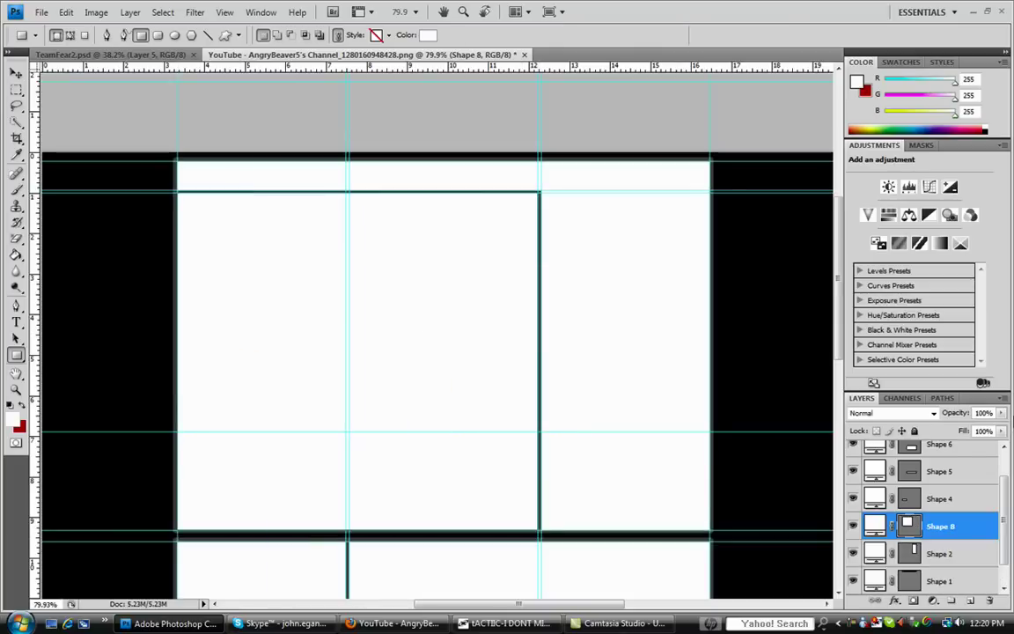
Step: Delete the channel screenshot layer, Layer 0, and clear all guides
scroll(484, 479, down, 3)
scroll(955, 486, down, 1)
click(904, 582)
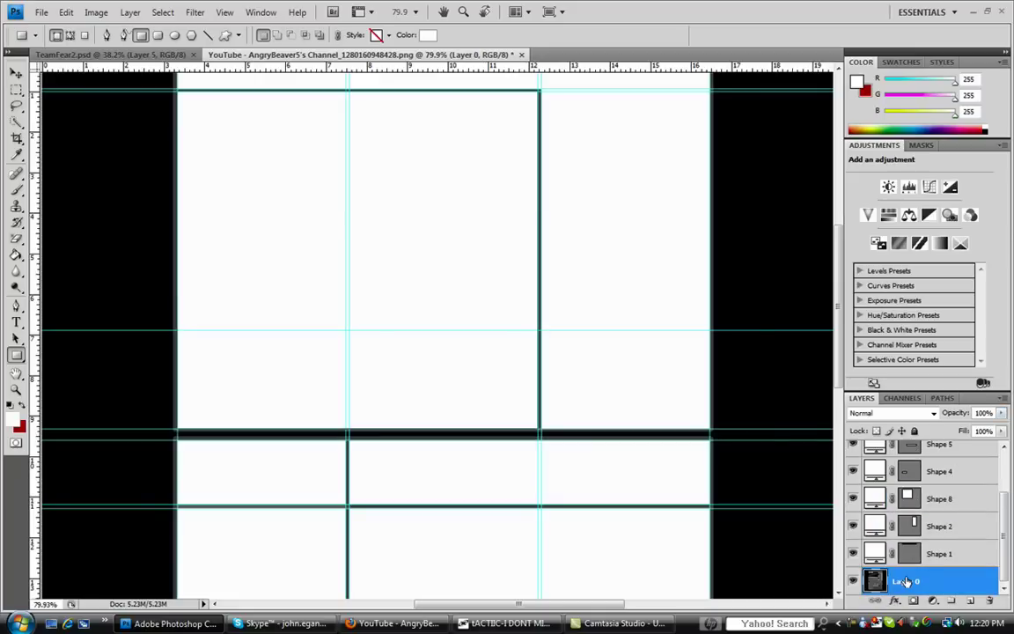
key(Delete)
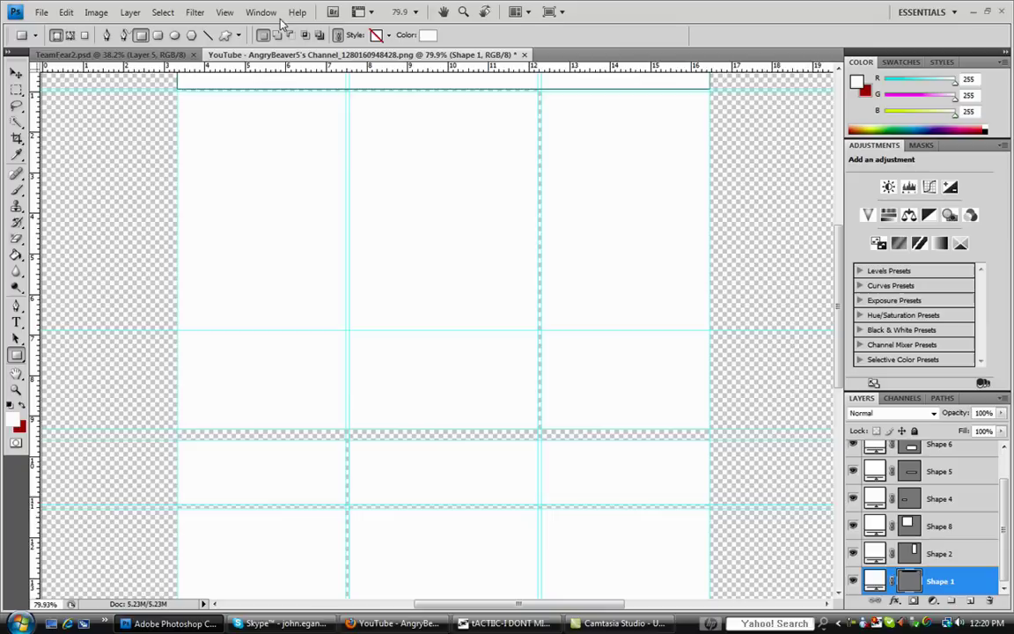
click(225, 11)
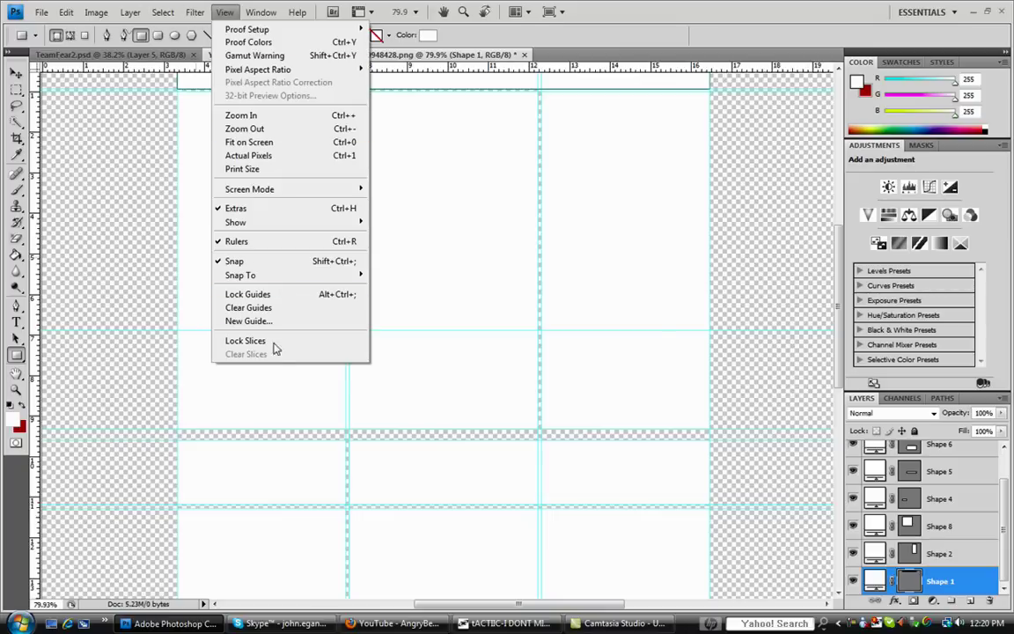
click(264, 308)
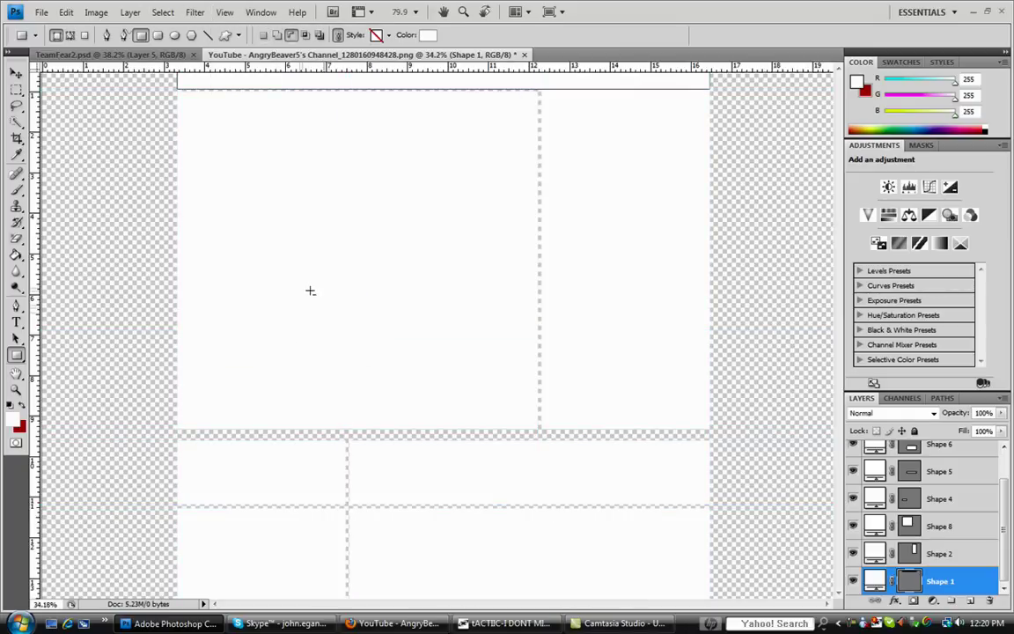
Step: Select all the shape layers and merge them into a single layer
scroll(310, 291, down, 3)
key(alt)
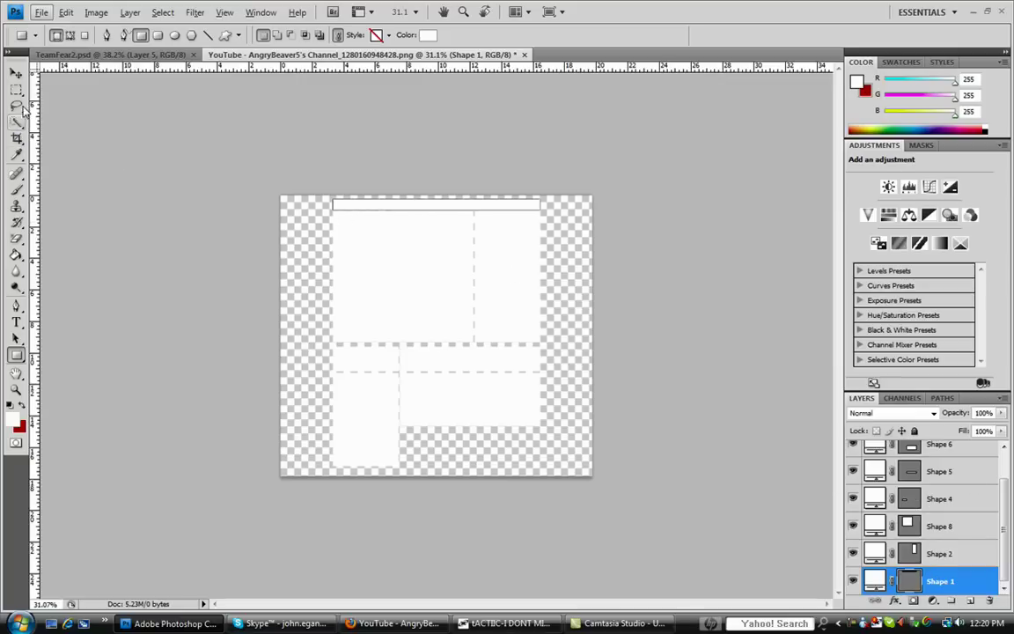
click(16, 72)
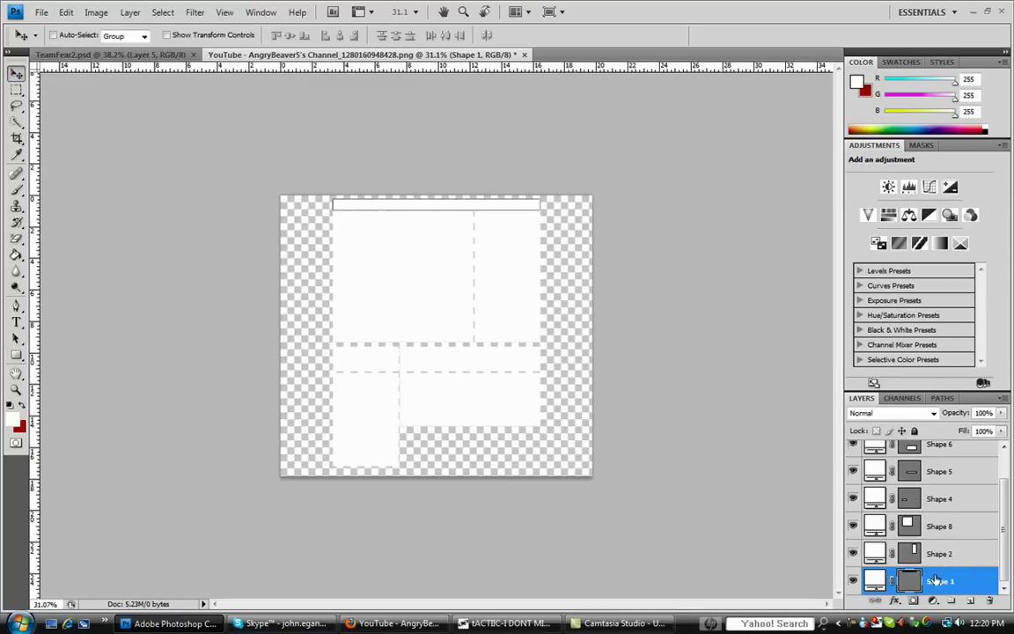
scroll(935, 527, up, 1)
shift+click(930, 462)
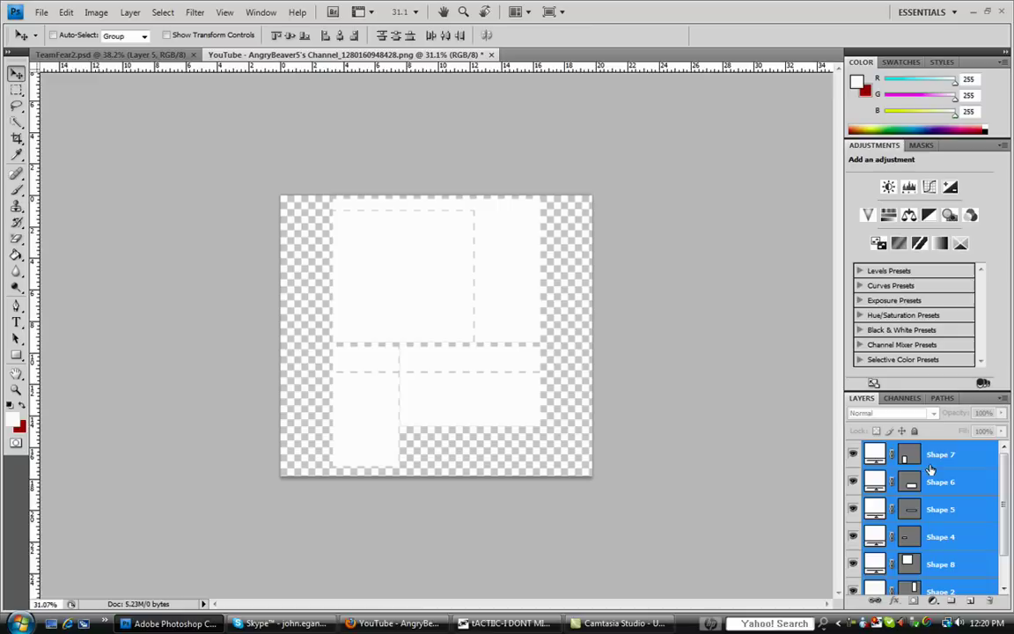
key(ctrl+e)
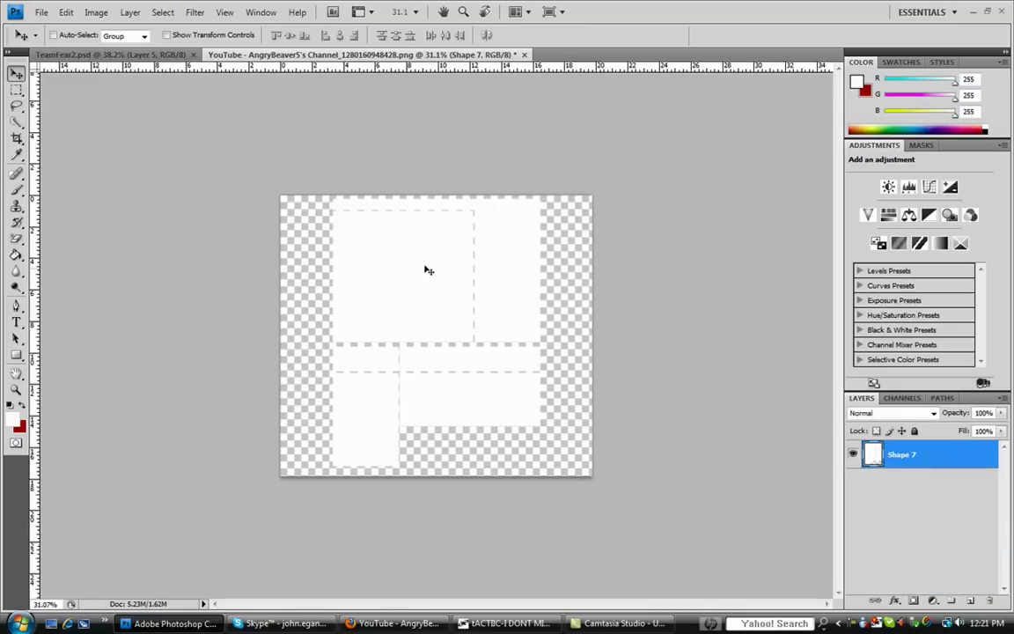
Step: Add a 3 px black outside stroke to the merged layout layer
double_click(949, 458)
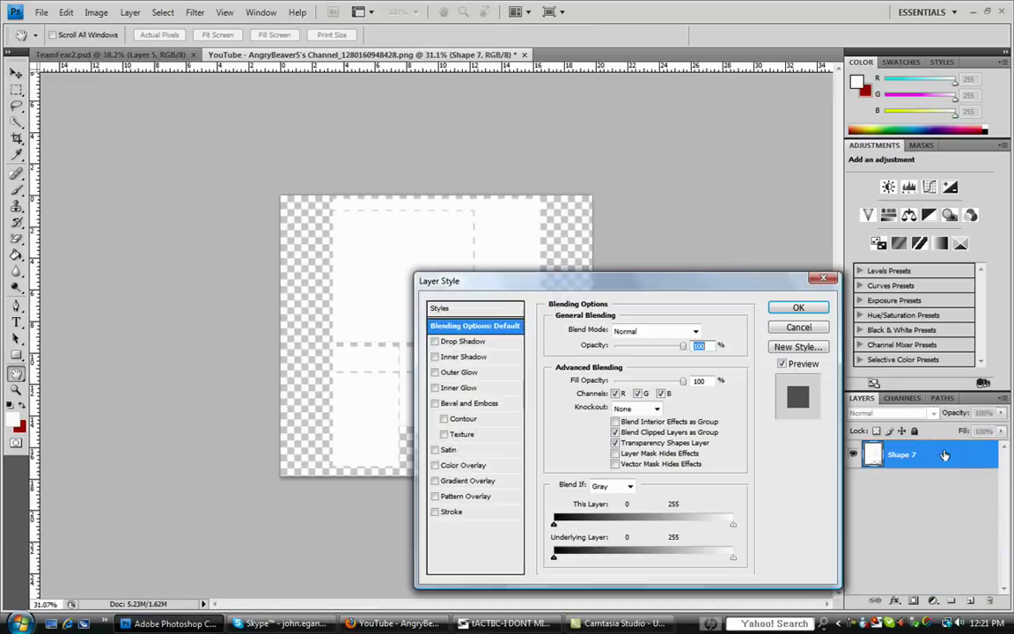
click(450, 512)
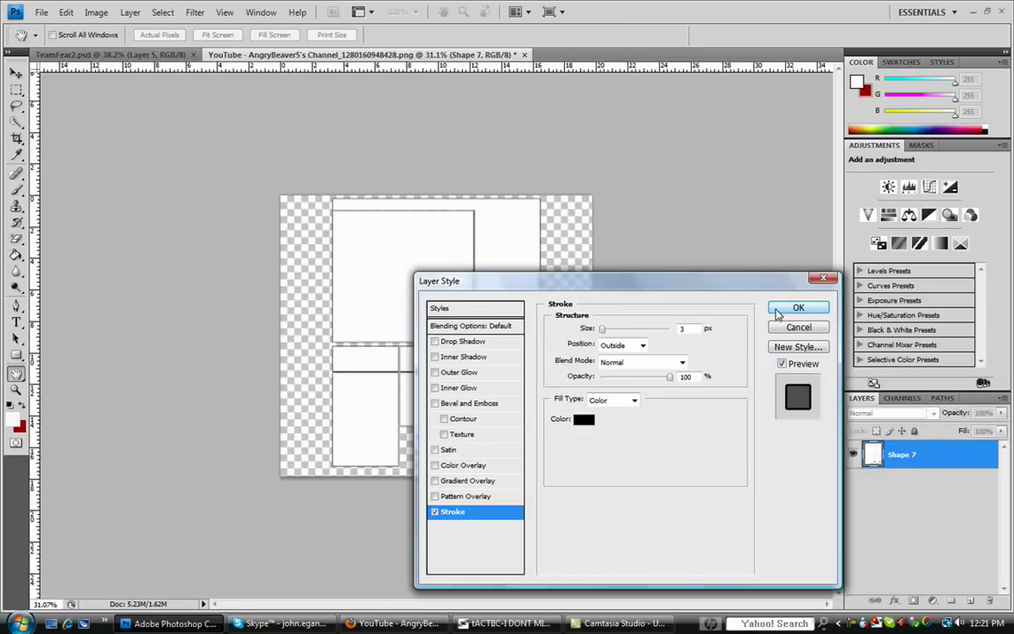
click(799, 308)
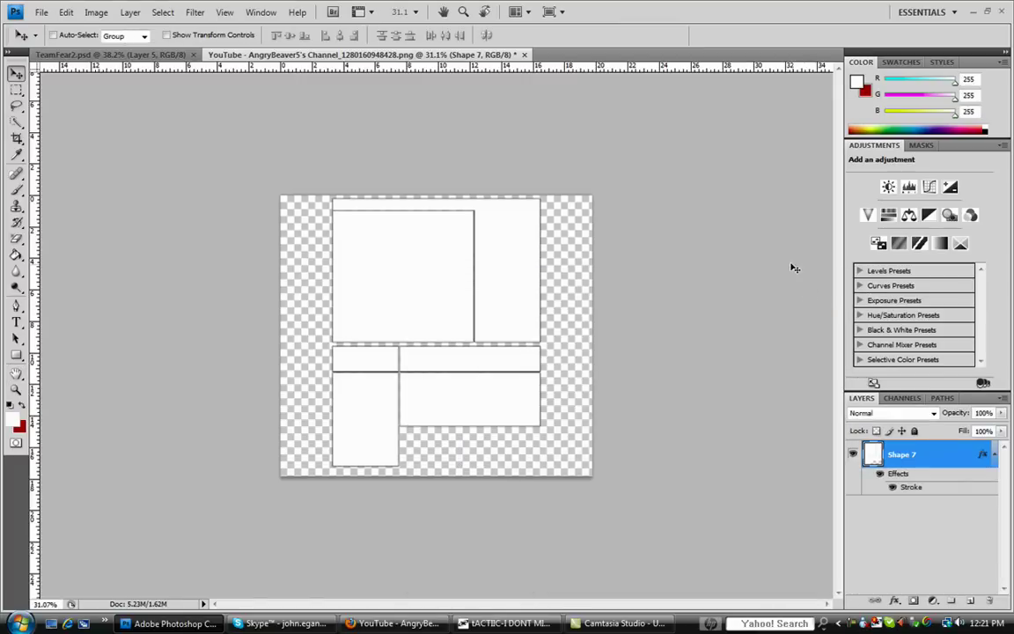